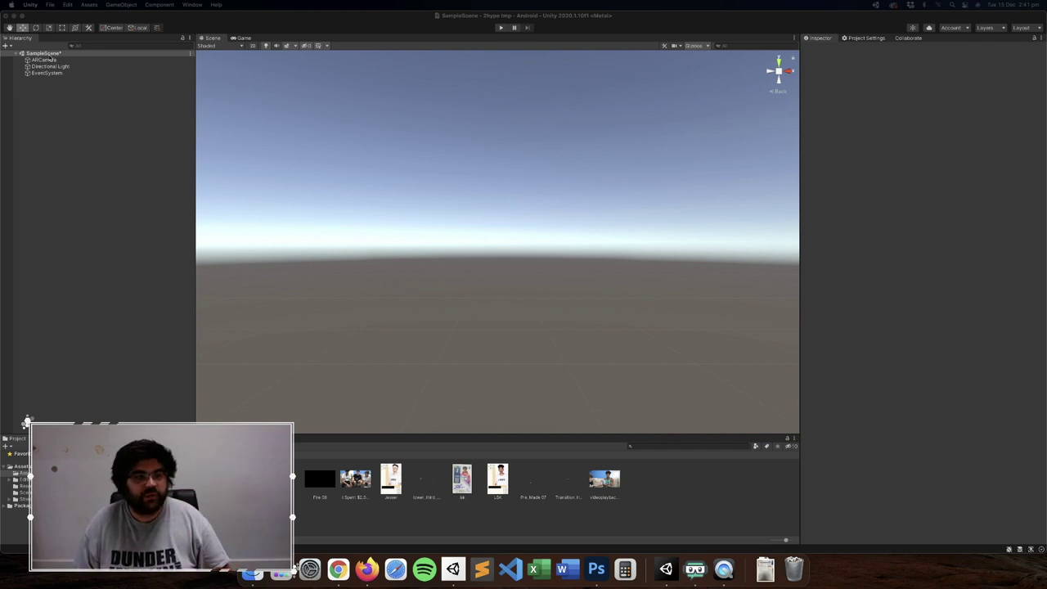
Add a Vuforia image target as a child of the ARCamera.
{"action": "right_click", "coordinate": [47, 59]}
{"action": "left_click", "coordinate": [37, 60]}
{"action": "right_click", "coordinate": [40, 60]}
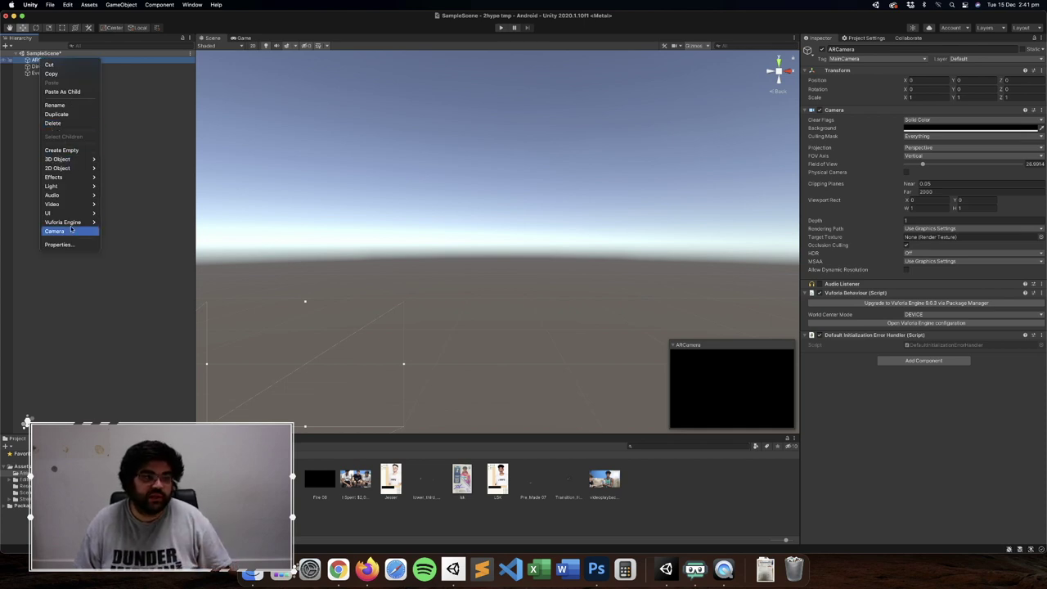
{"action": "mouse_move", "coordinate": [74, 222]}
{"action": "left_click", "coordinate": [125, 234]}
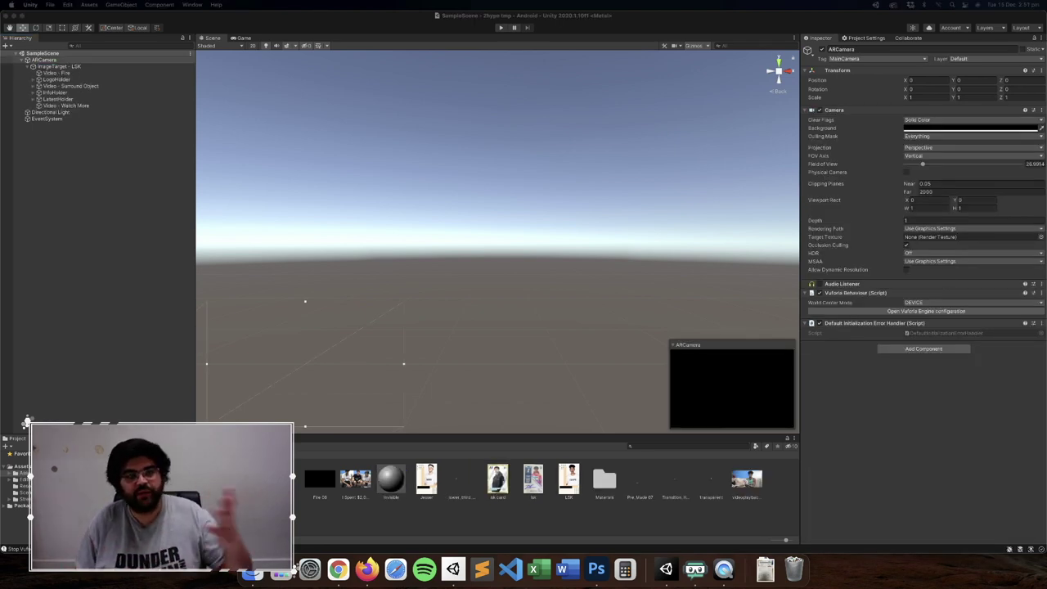
Inspect the settings of ImageTarget - LSK, InfoHolder and the child objects below it.
{"action": "left_click", "coordinate": [69, 68]}
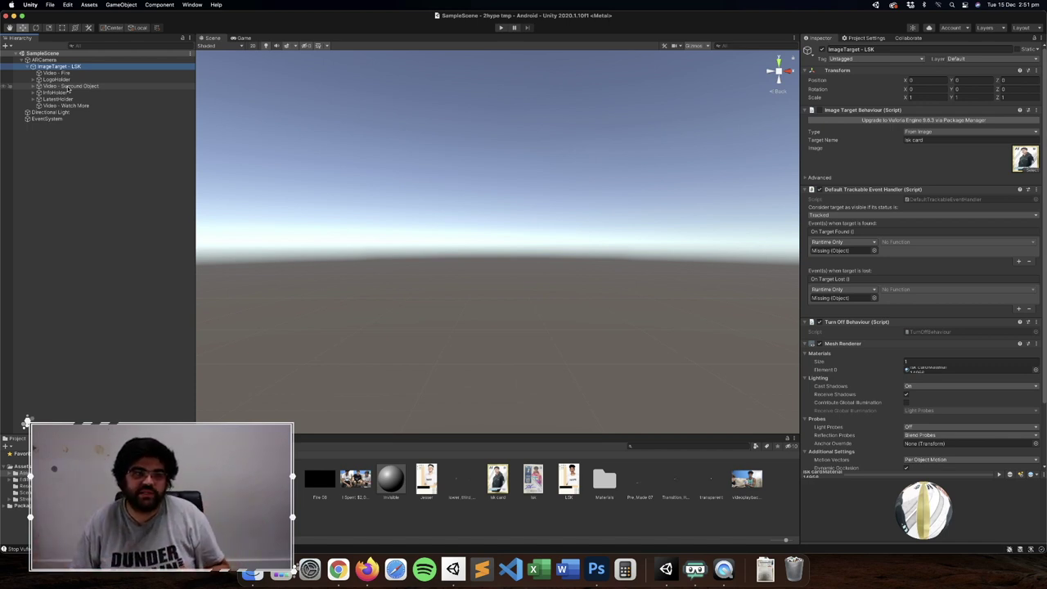
{"action": "left_click", "coordinate": [64, 92]}
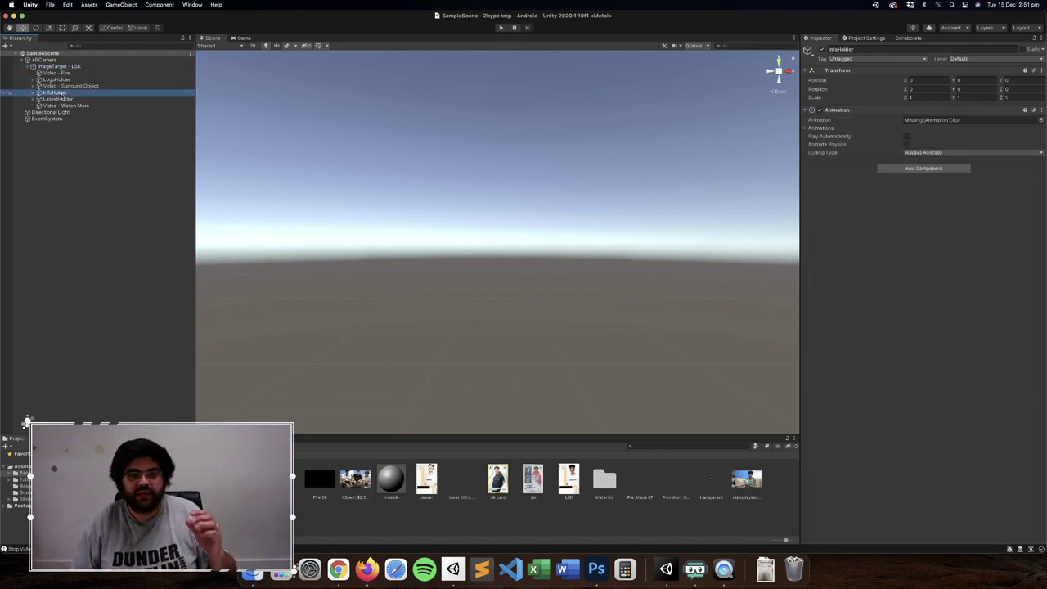
{"action": "key", "text": "Down"}
{"action": "key", "text": "Down"}
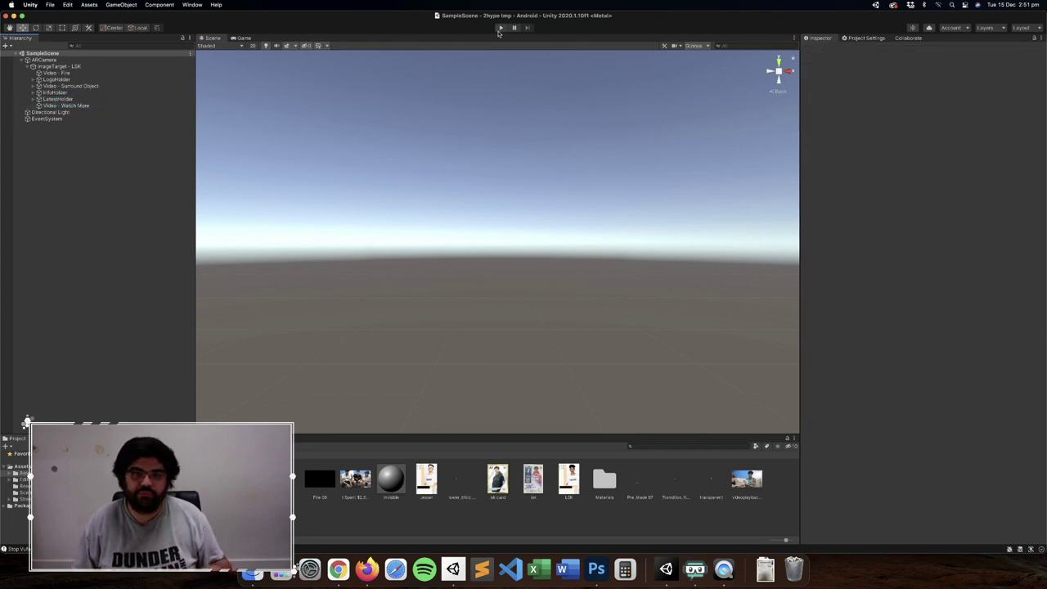
Run the scene and deactivate all image target children from LogoHolder through Video - Watch More.
{"action": "left_click", "coordinate": [501, 28]}
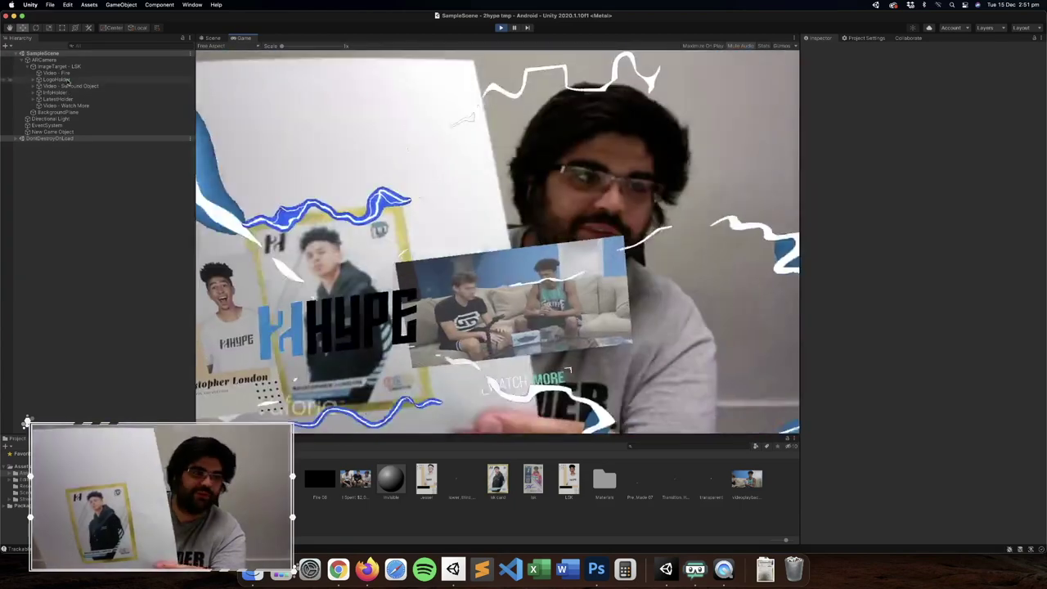
{"action": "left_click", "coordinate": [68, 80]}
{"action": "left_click", "coordinate": [63, 106], "text": "shift"}
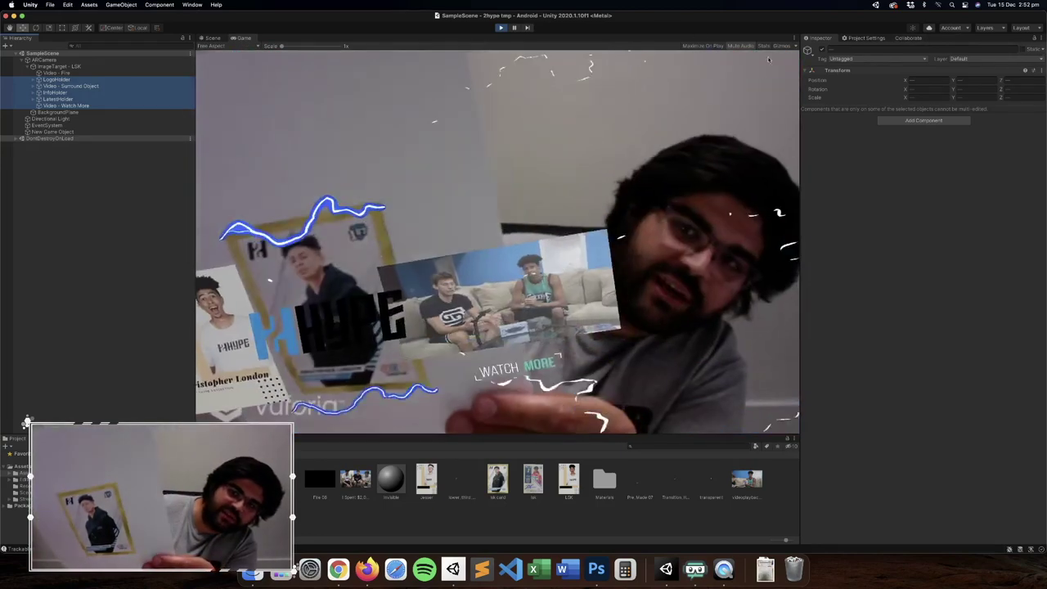
{"action": "left_click", "coordinate": [822, 50]}
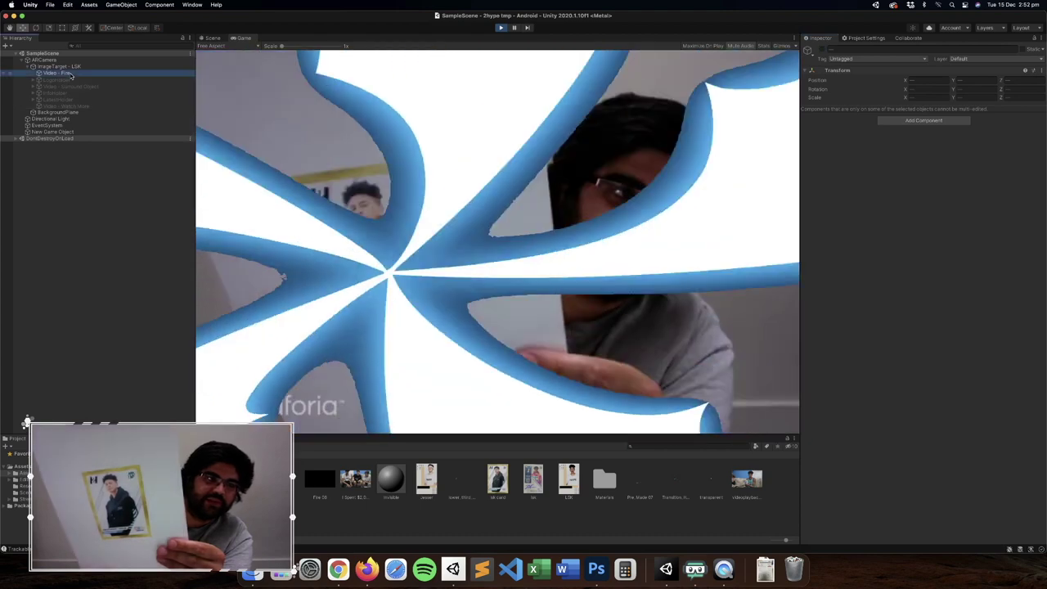
Deactivate the Video - Fire object in the running scene so the card has no overlay.
{"action": "left_click", "coordinate": [56, 73]}
{"action": "left_click", "coordinate": [822, 50]}
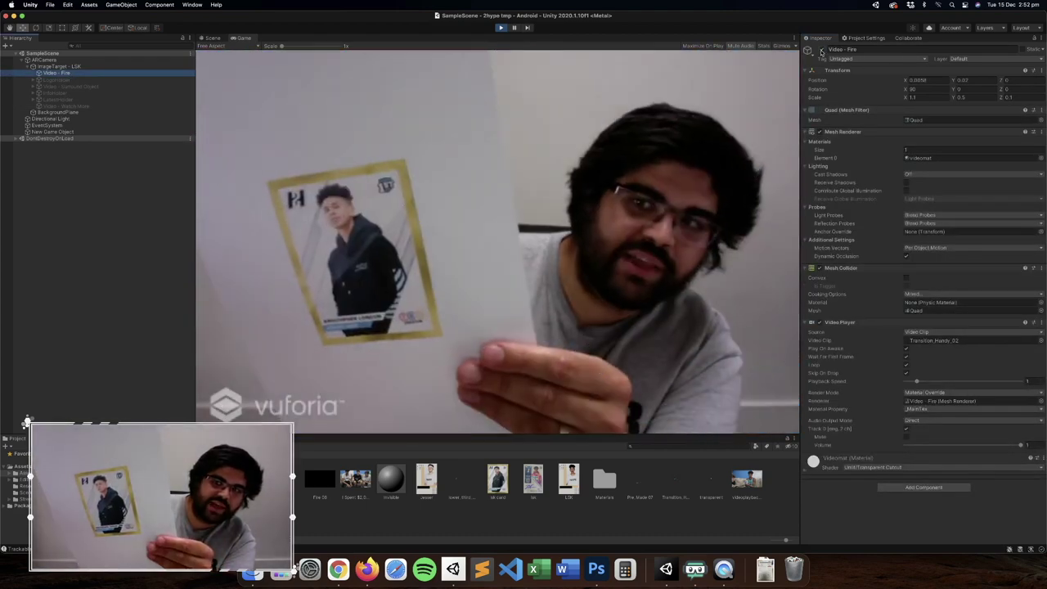
{"action": "left_click", "coordinate": [171, 75]}
{"action": "right_click", "coordinate": [179, 79]}
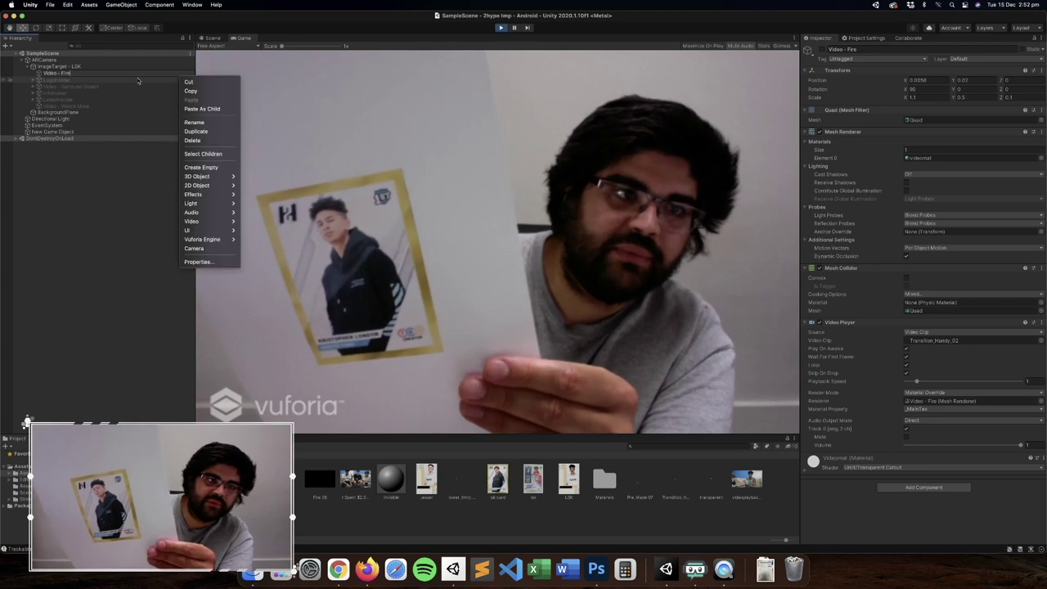
Preview the logo overlay by activating LogoHolder and deactivating it again.
{"action": "left_click", "coordinate": [78, 81]}
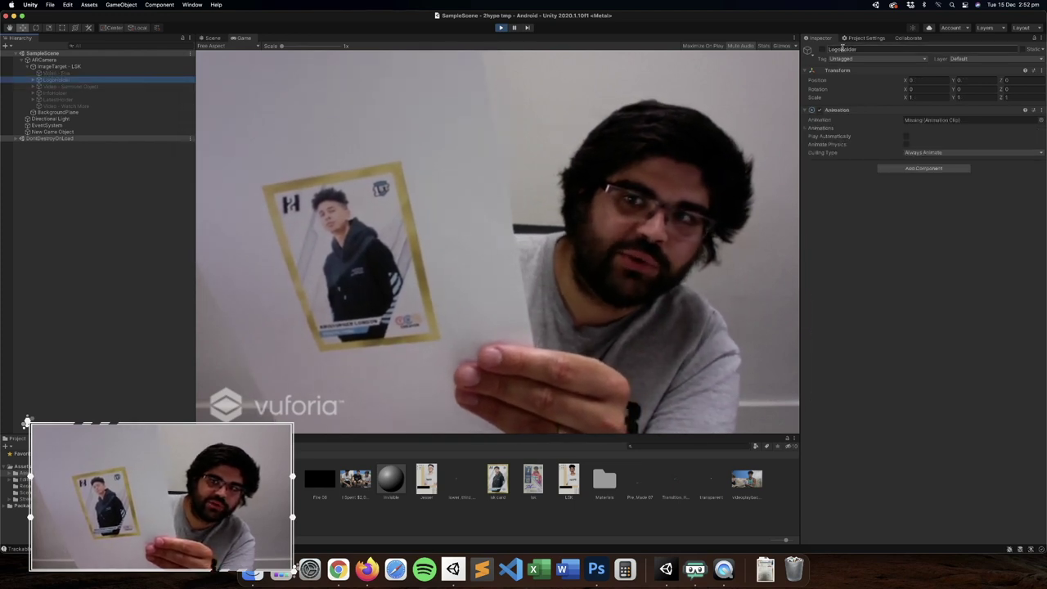
{"action": "left_click", "coordinate": [822, 50]}
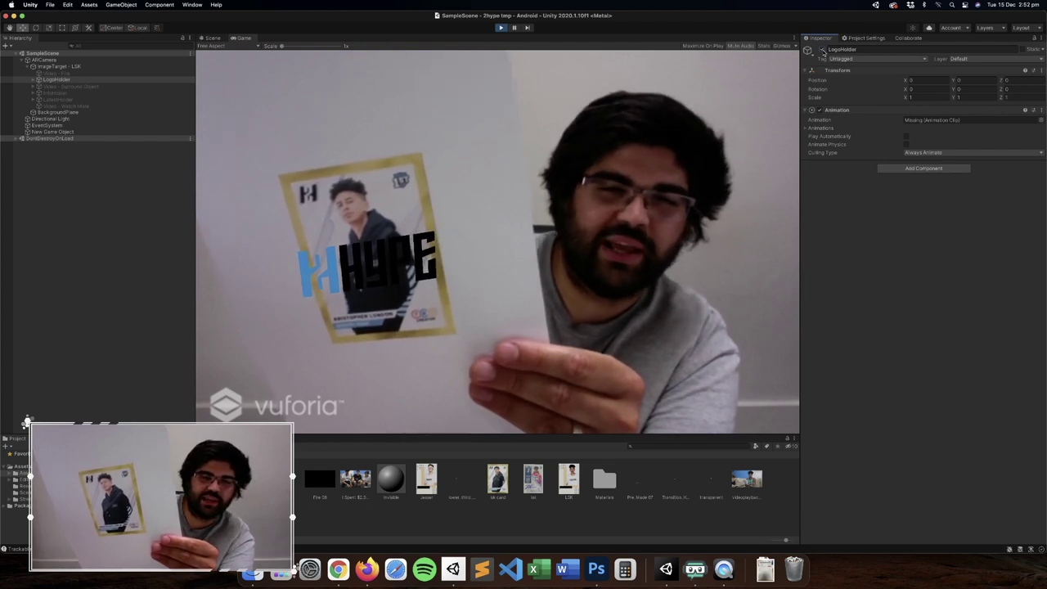
{"action": "left_click", "coordinate": [822, 50]}
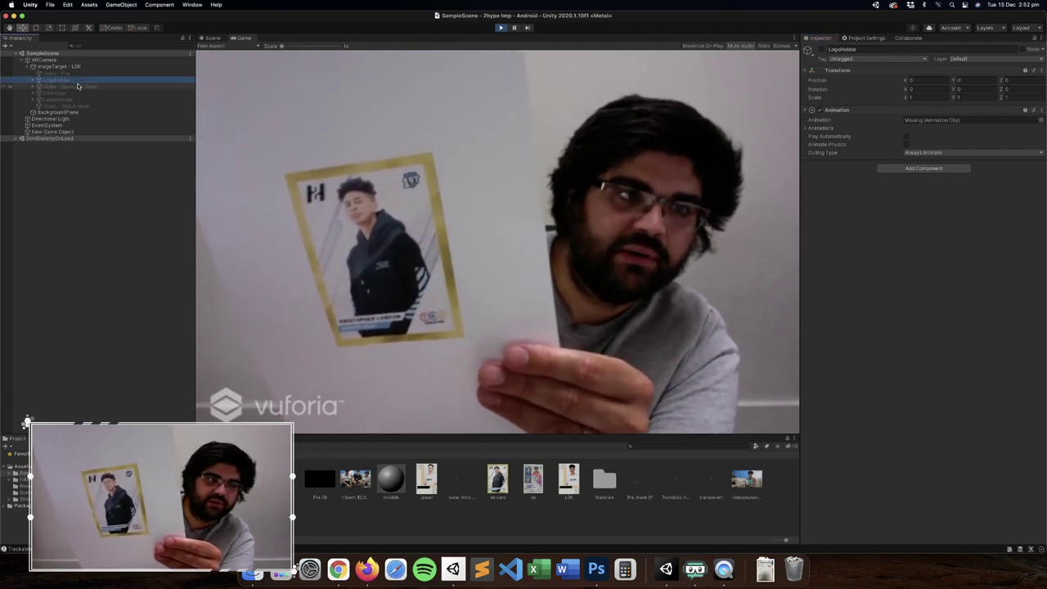
Activate Video - Surround Object and InfoHolder to preview the card outline and info card.
{"action": "left_click", "coordinate": [75, 86]}
{"action": "left_click", "coordinate": [822, 50]}
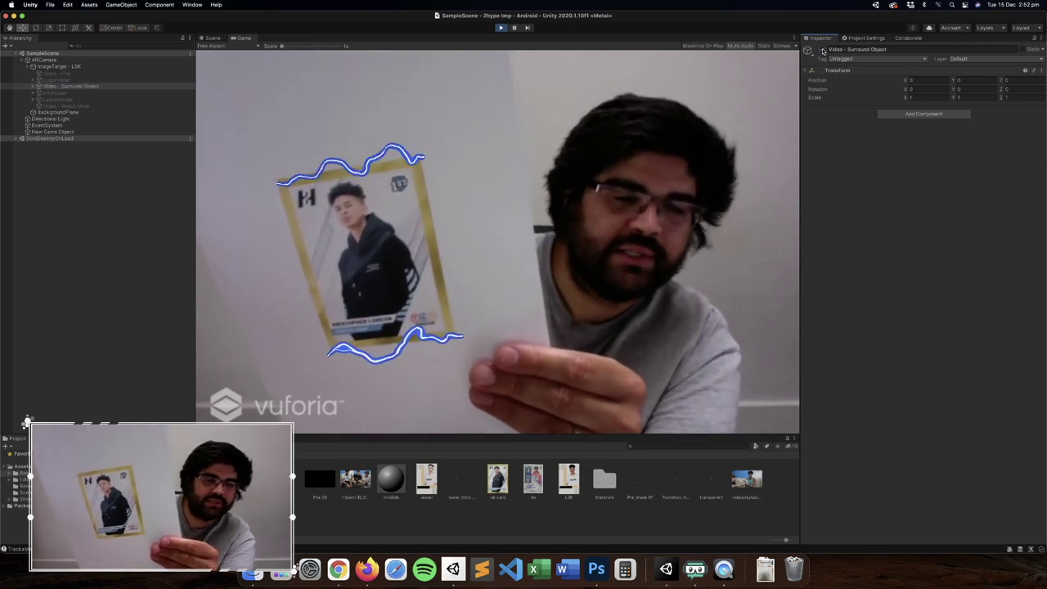
{"action": "left_click", "coordinate": [86, 93]}
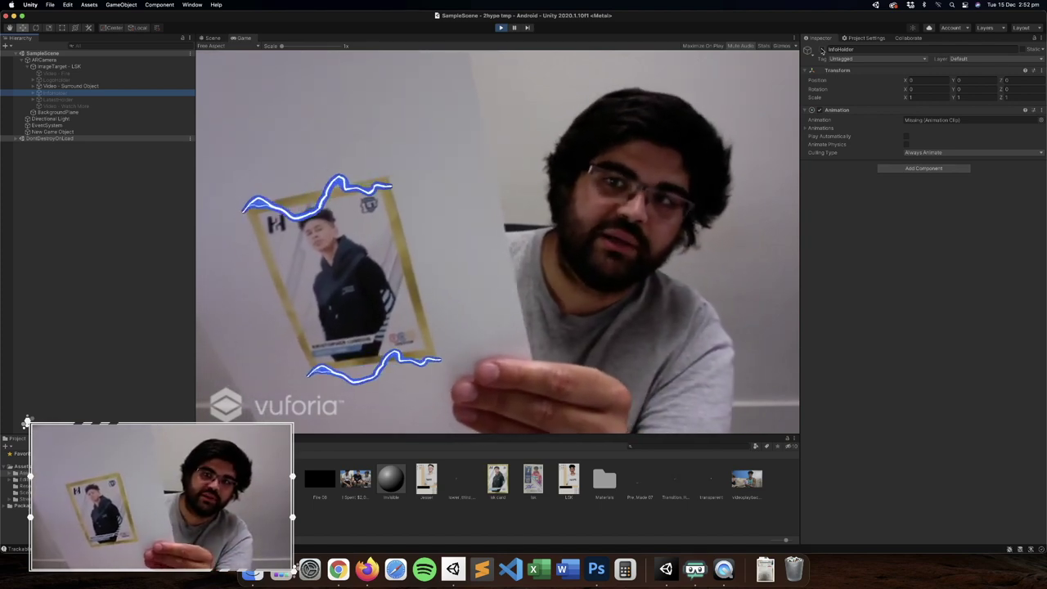
{"action": "left_click", "coordinate": [687, 95]}
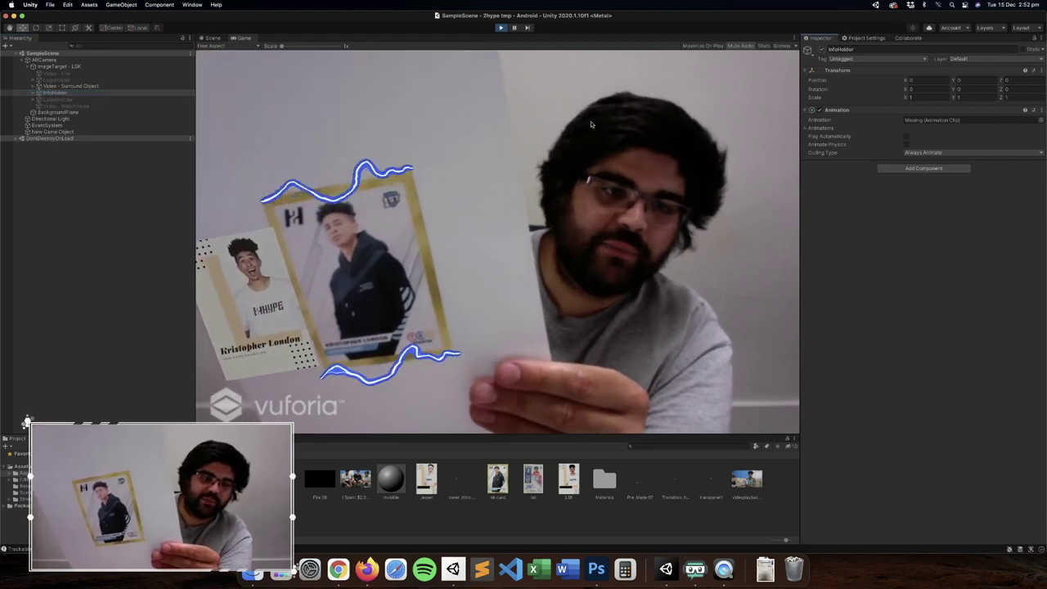
Activate LatestHolder and Video - Watch More to preview the overlays beside the card.
{"action": "left_click", "coordinate": [65, 99]}
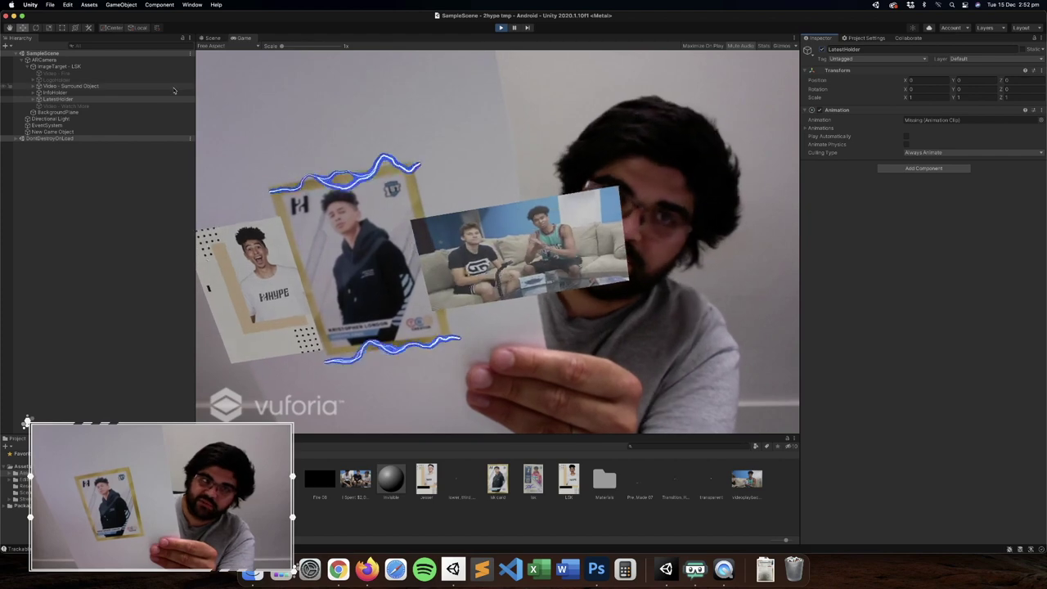
{"action": "left_click", "coordinate": [168, 106]}
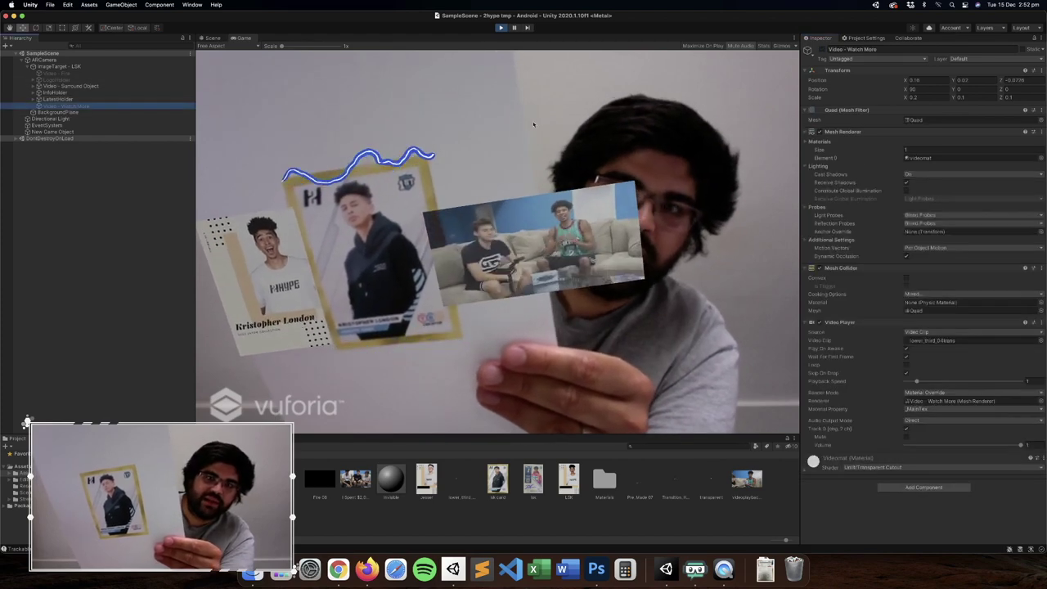
{"action": "left_click", "coordinate": [823, 50]}
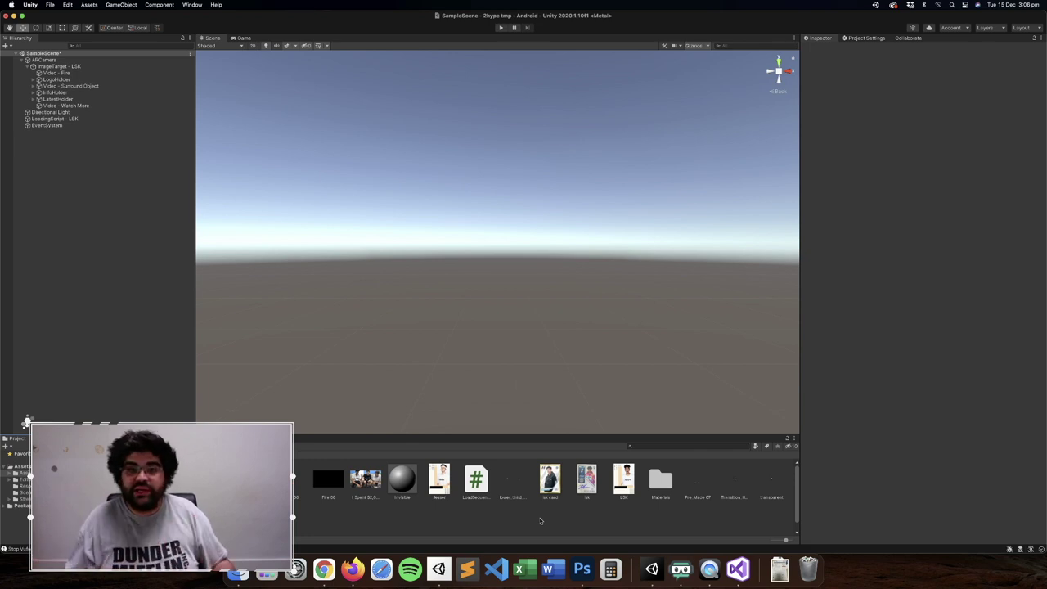
Run the scene to preview the scripted overlay sequence on the card, and stop it again.
{"action": "key", "text": "super+p"}
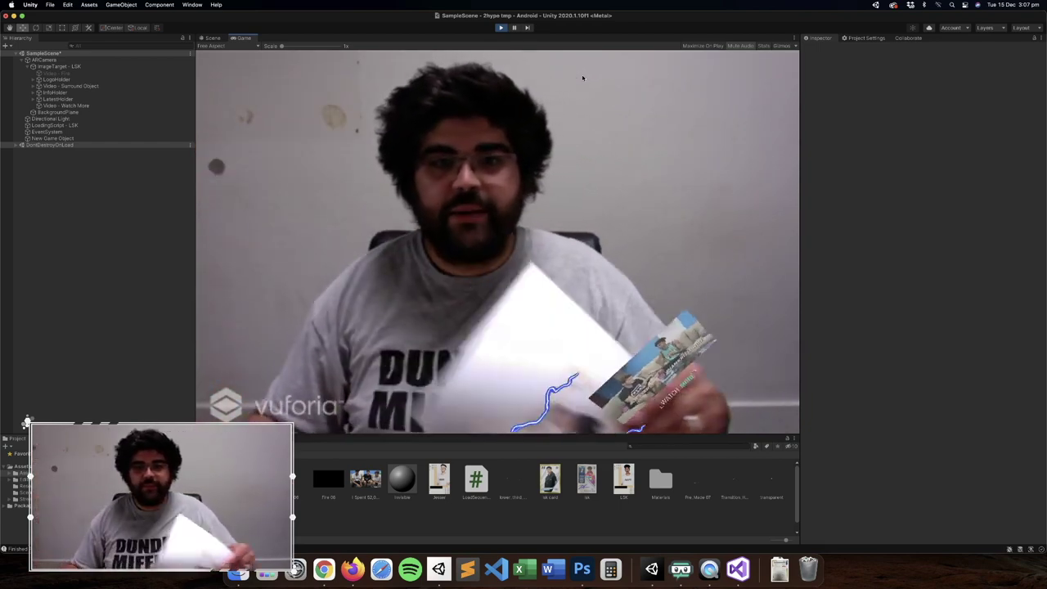
{"action": "left_click", "coordinate": [501, 28]}
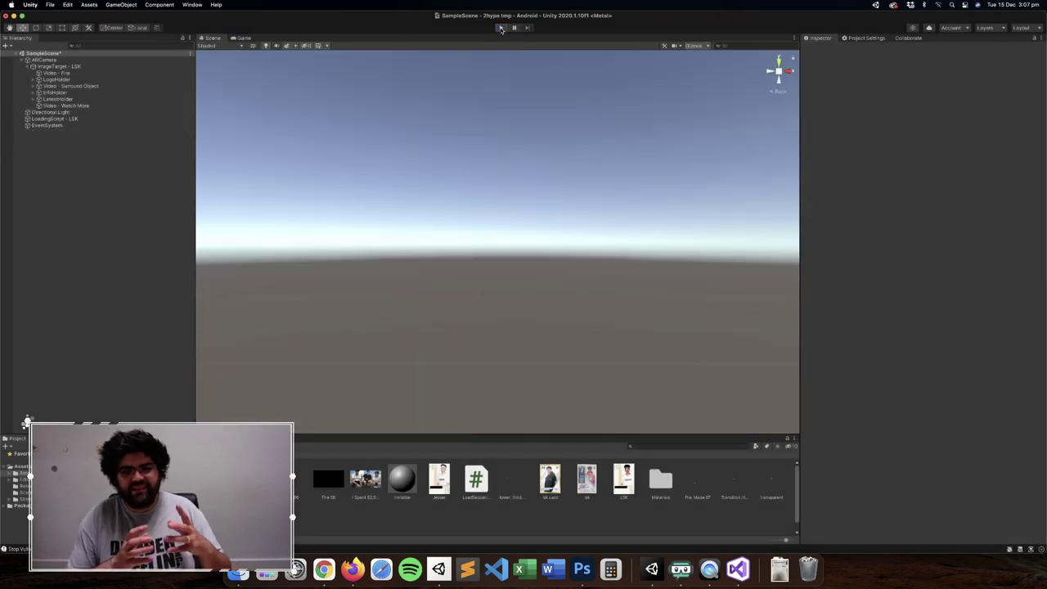
Open the LoadSequence script in Visual Studio and examine its GameObject and Animation fields and the Start method.
{"action": "double_click", "coordinate": [478, 486]}
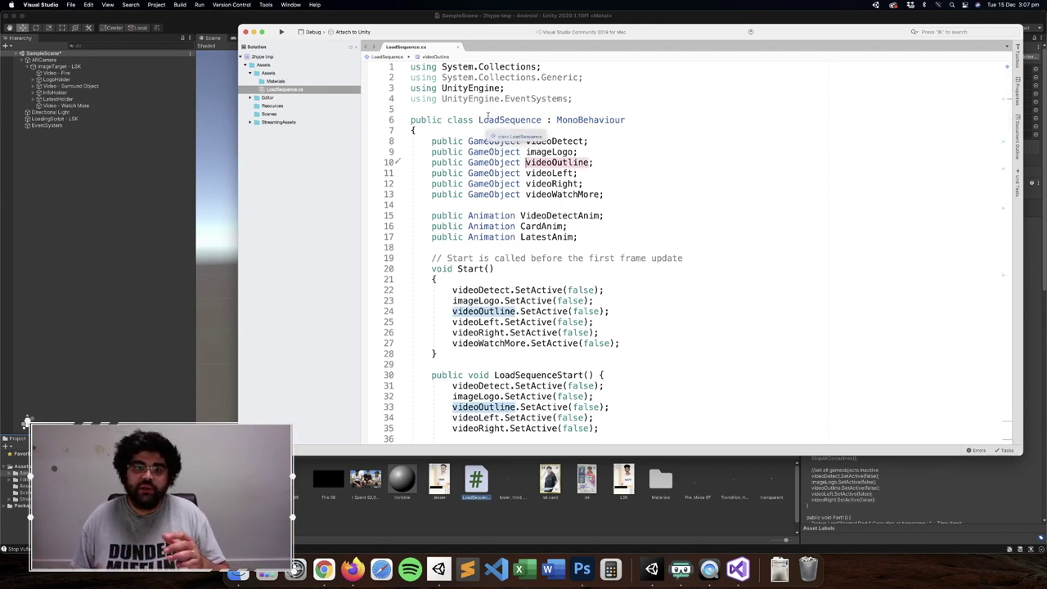
{"action": "left_click", "coordinate": [615, 135]}
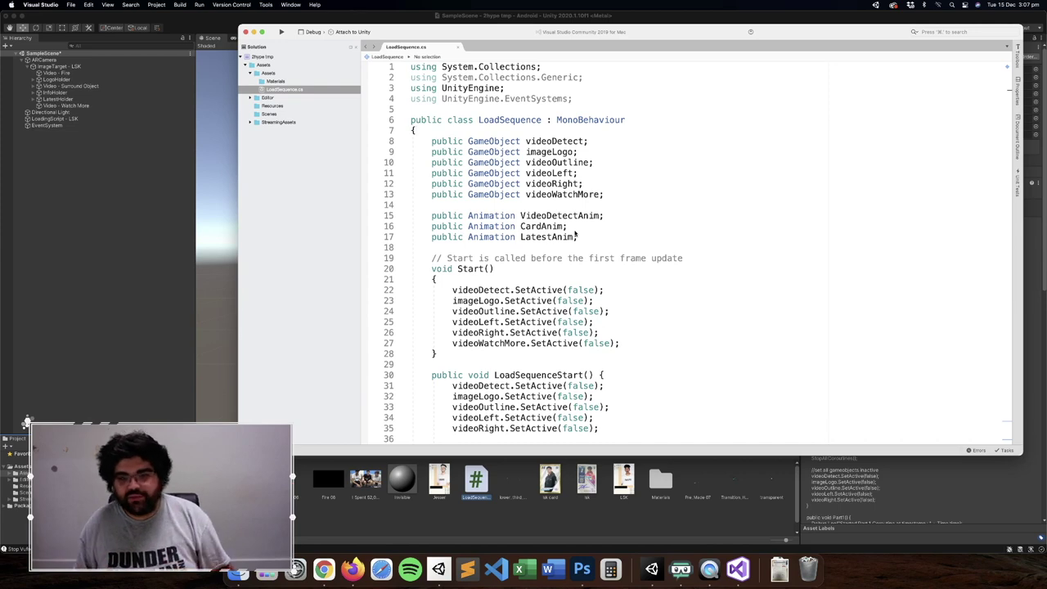
{"action": "scroll", "coordinate": [577, 235], "scroll_direction": "down", "scroll_amount": 6}
{"action": "scroll", "coordinate": [528, 196], "scroll_direction": "down", "scroll_amount": 1}
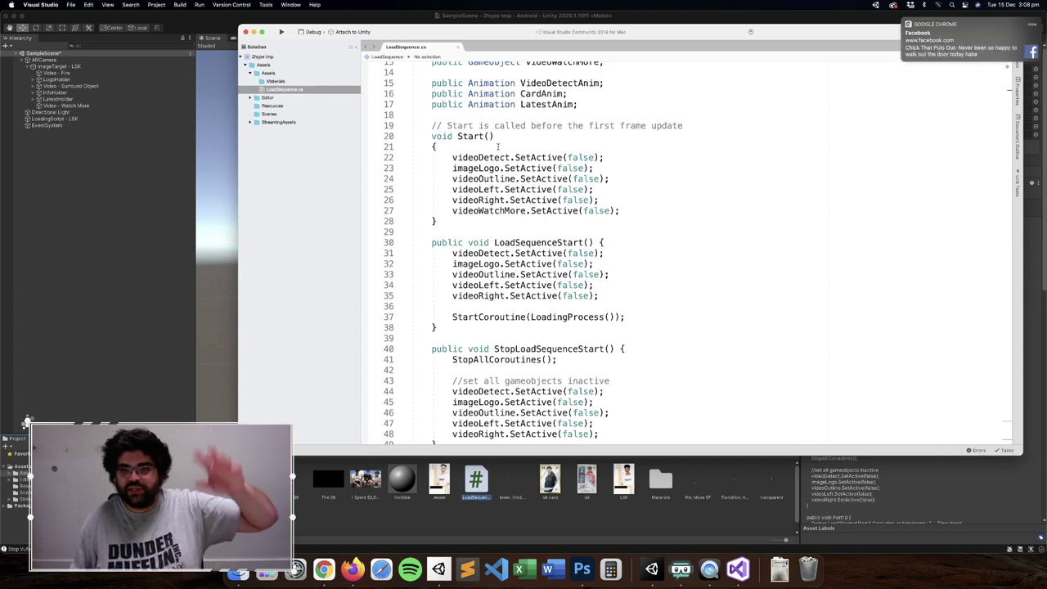
{"action": "left_click", "coordinate": [905, 21]}
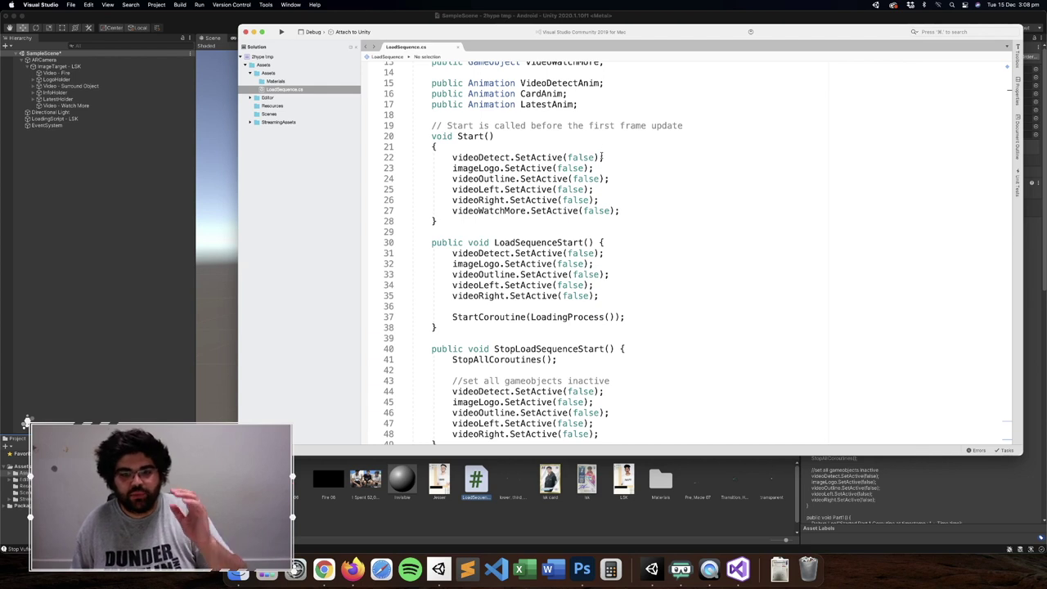
Examine the LoadSequenceStart method and the LoadingProcess coroutine that it starts.
{"action": "scroll", "coordinate": [601, 155], "scroll_direction": "down", "scroll_amount": 3}
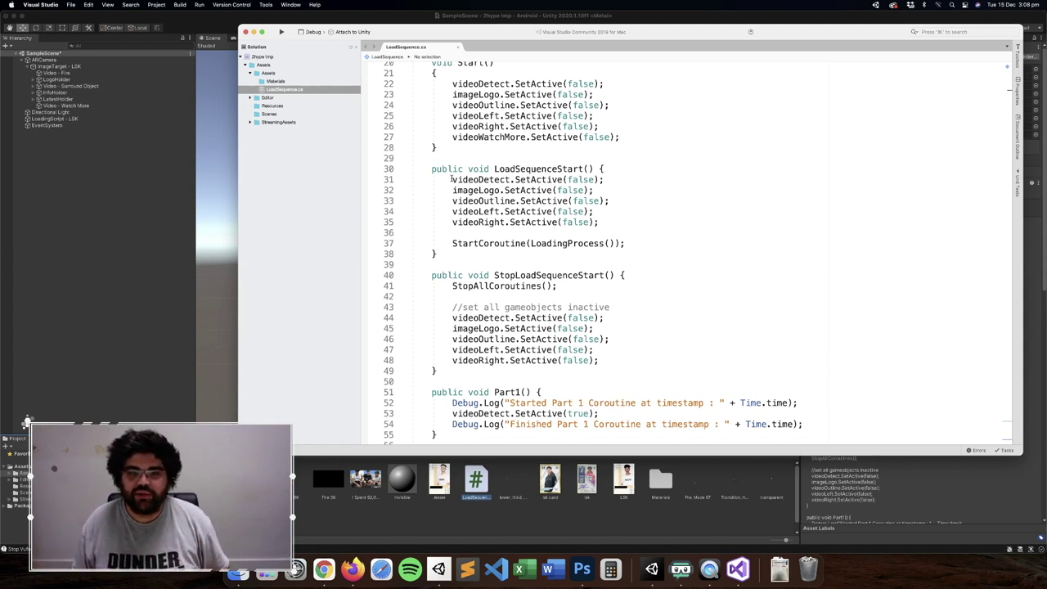
{"action": "scroll", "coordinate": [462, 205], "scroll_direction": "down", "scroll_amount": 2}
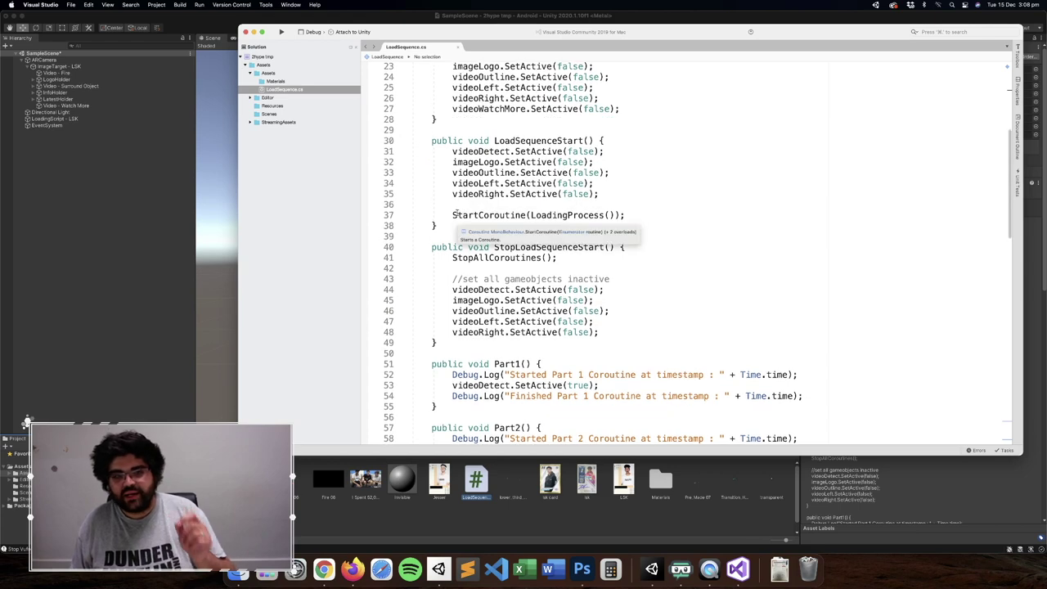
{"action": "scroll", "coordinate": [455, 213], "scroll_direction": "down", "scroll_amount": 15}
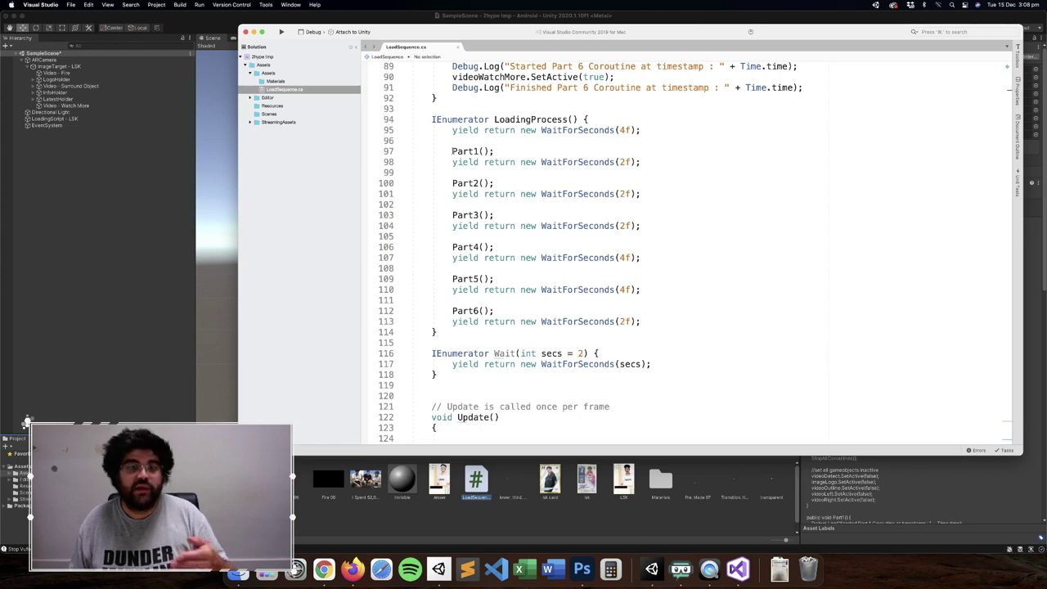
Review the Part1 to Part6 methods and the order and wait times in which LoadingProcess calls them.
{"action": "scroll", "coordinate": [452, 147], "scroll_direction": "up", "scroll_amount": 14}
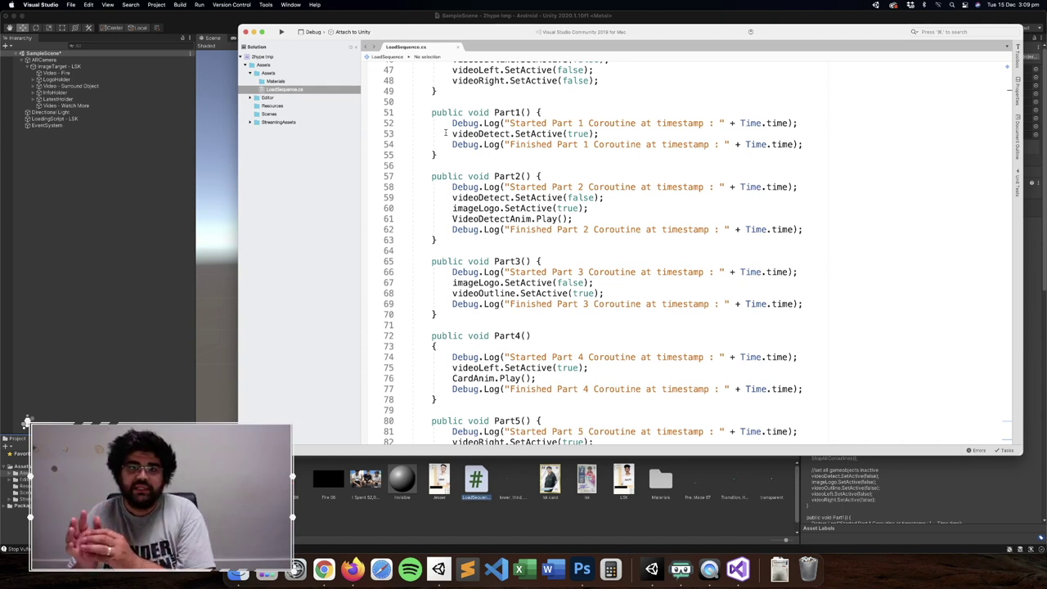
{"action": "left_click_drag", "start_coordinate": [449, 206], "coordinate": [572, 219]}
{"action": "left_click", "coordinate": [448, 198]}
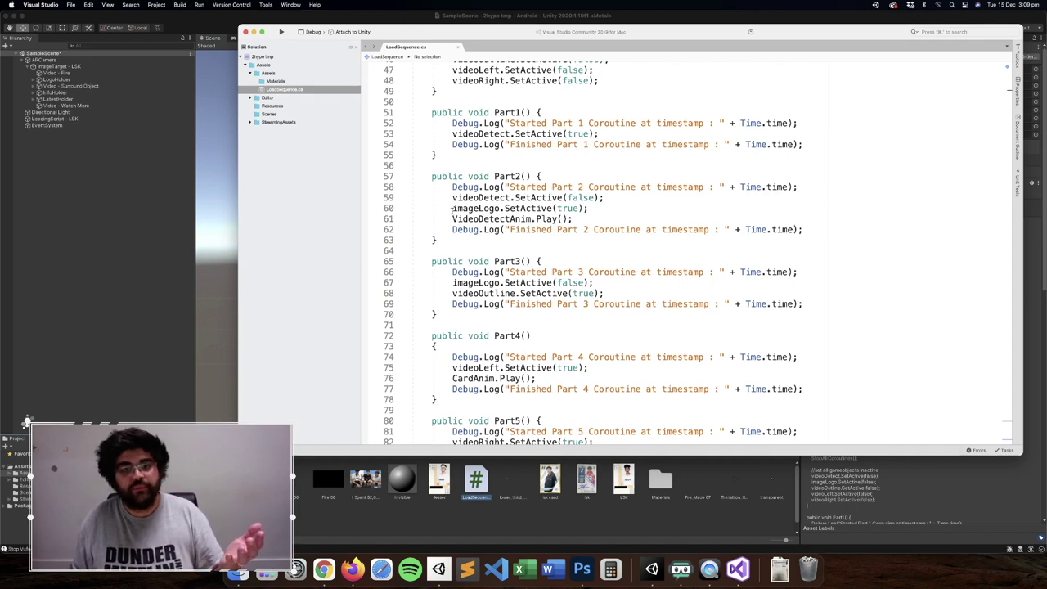
{"action": "scroll", "coordinate": [447, 204], "scroll_direction": "down", "scroll_amount": 2}
{"action": "scroll", "coordinate": [447, 204], "scroll_direction": "down", "scroll_amount": 2}
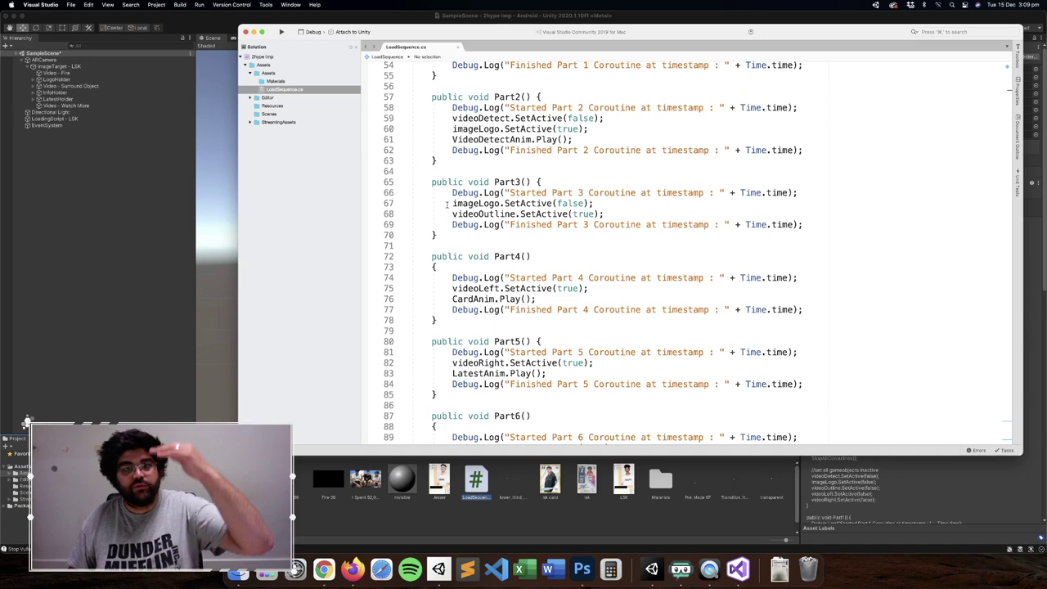
{"action": "scroll", "coordinate": [446, 204], "scroll_direction": "down", "scroll_amount": 3}
{"action": "scroll", "coordinate": [446, 205], "scroll_direction": "down", "scroll_amount": 10}
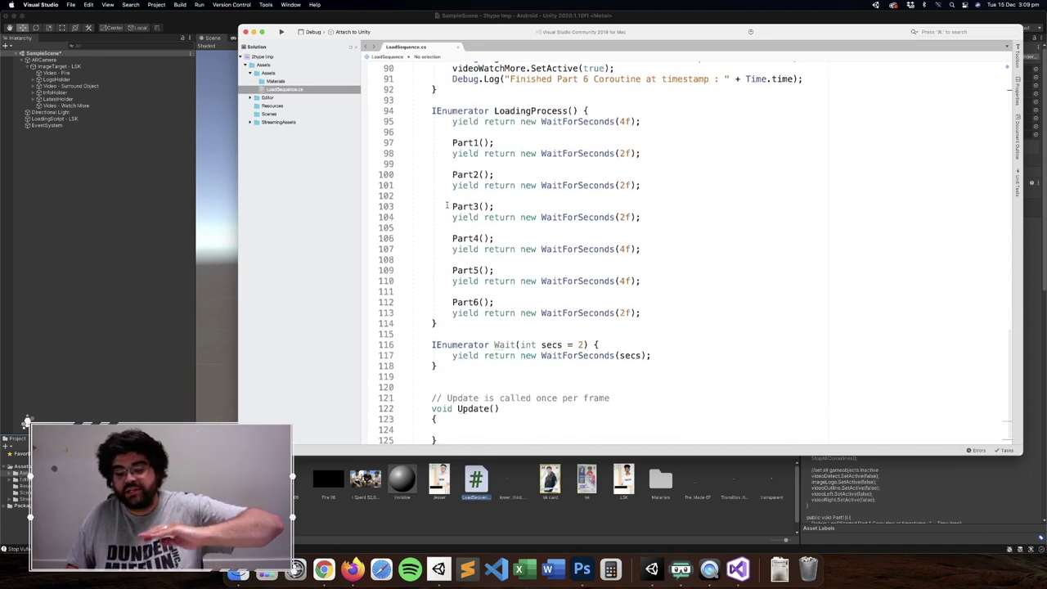
{"action": "scroll", "coordinate": [446, 208], "scroll_direction": "down", "scroll_amount": 2}
{"action": "scroll", "coordinate": [445, 214], "scroll_direction": "down", "scroll_amount": 1}
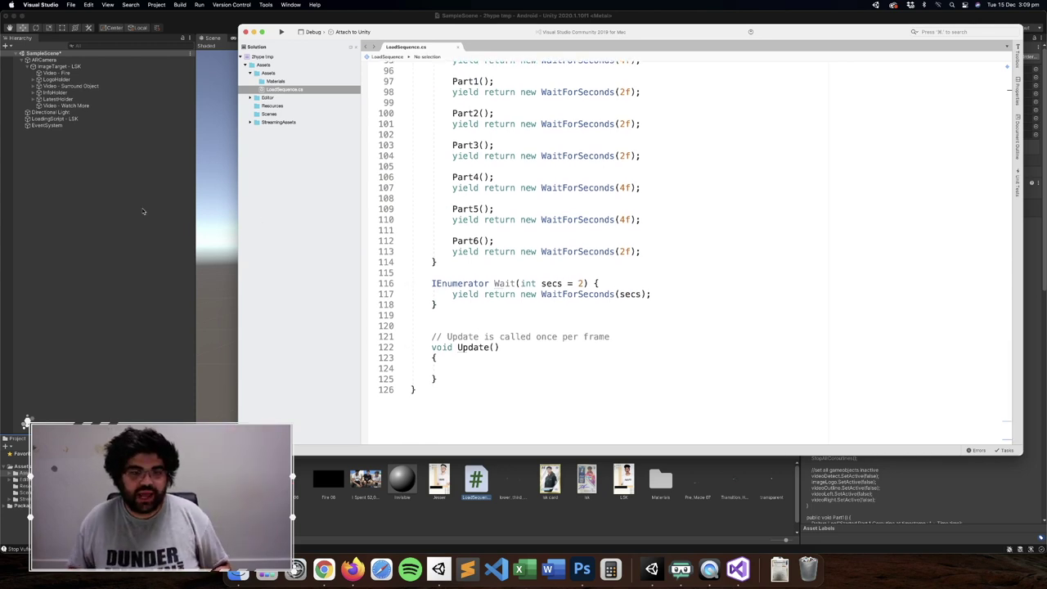
Switch back to Unity and inspect the Load Sequence object and animation assignments on LoadingScript - LSK.
{"action": "left_click", "coordinate": [123, 193]}
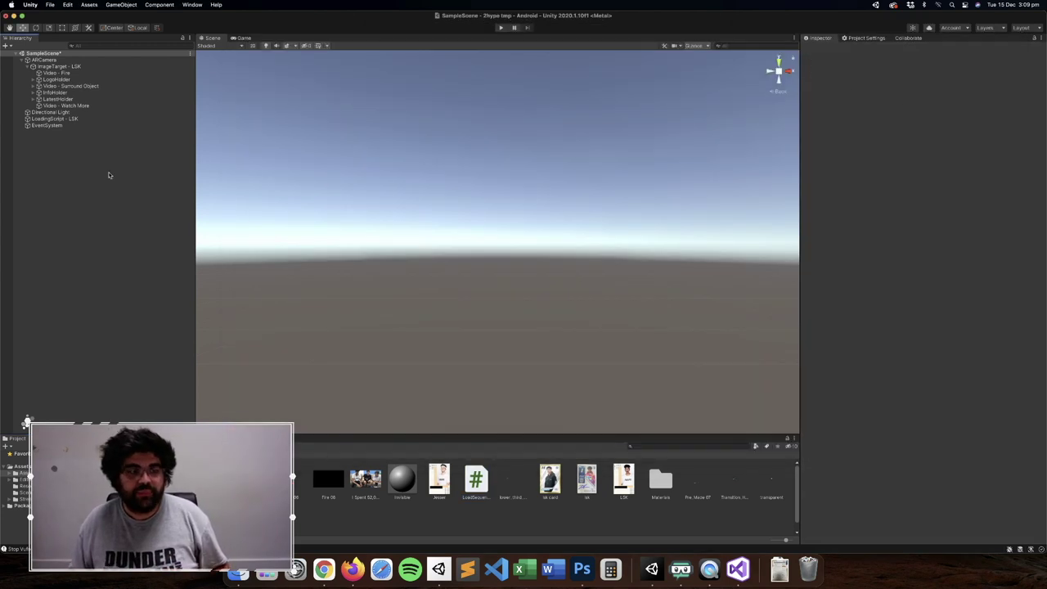
{"action": "left_click", "coordinate": [73, 120]}
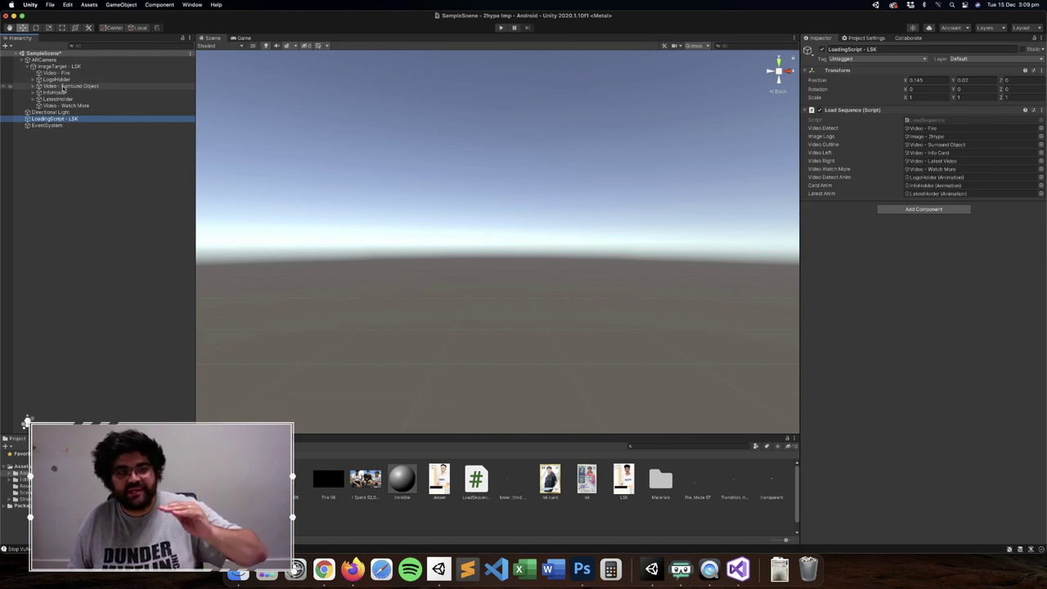
Review the Video - Fire assignment for Video Detect and the On Target Found and On Target Lost events on ImageTarget - LSK.
{"action": "left_click_drag", "start_coordinate": [68, 74], "coordinate": [922, 133]}
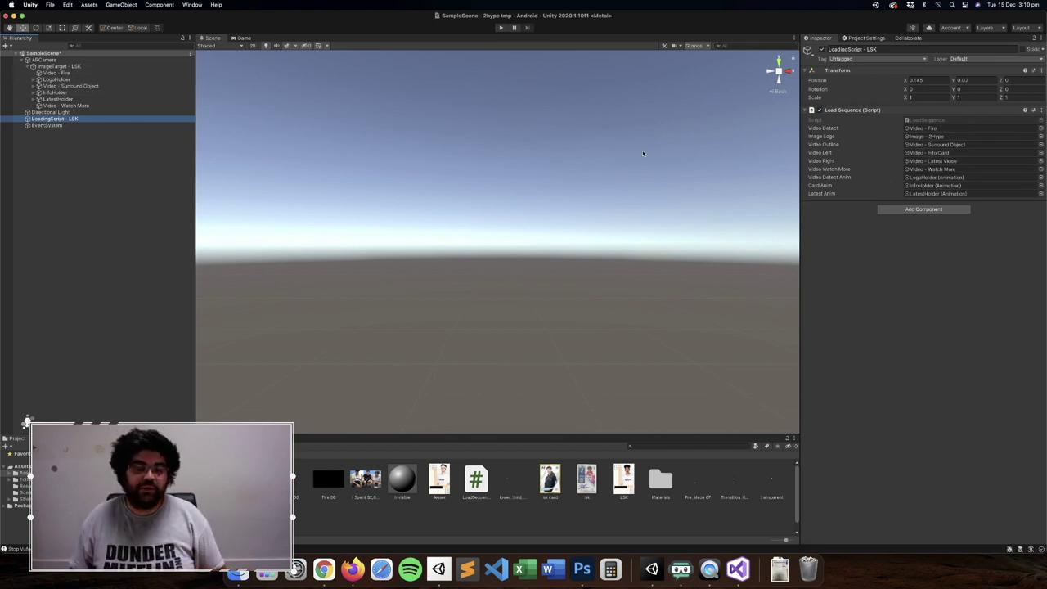
{"action": "left_click", "coordinate": [69, 67]}
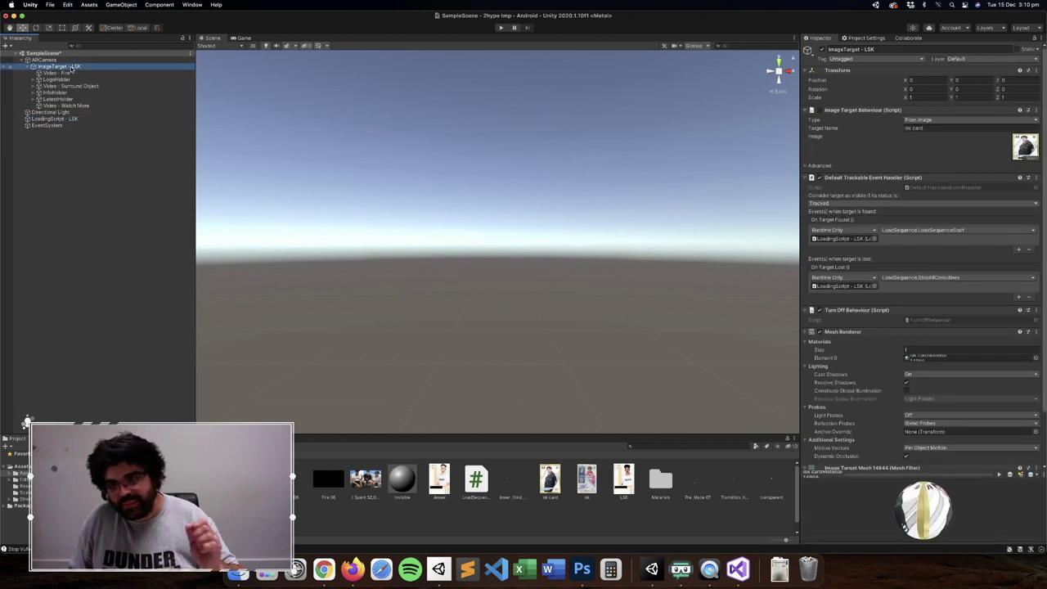
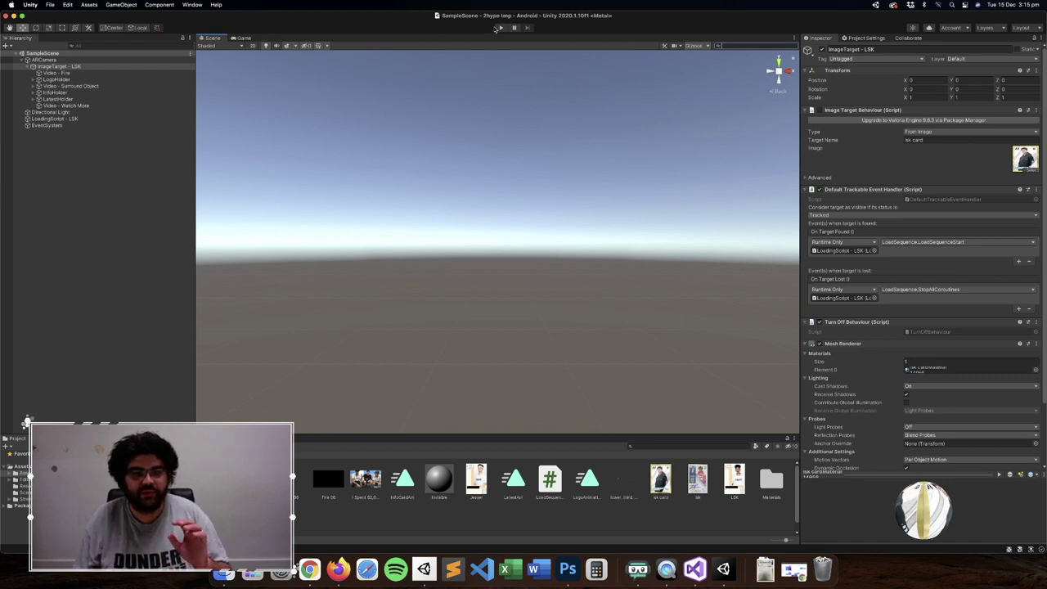
Test the AR scene in play mode, stop the test and clear the object selection.
{"action": "left_click", "coordinate": [500, 28]}
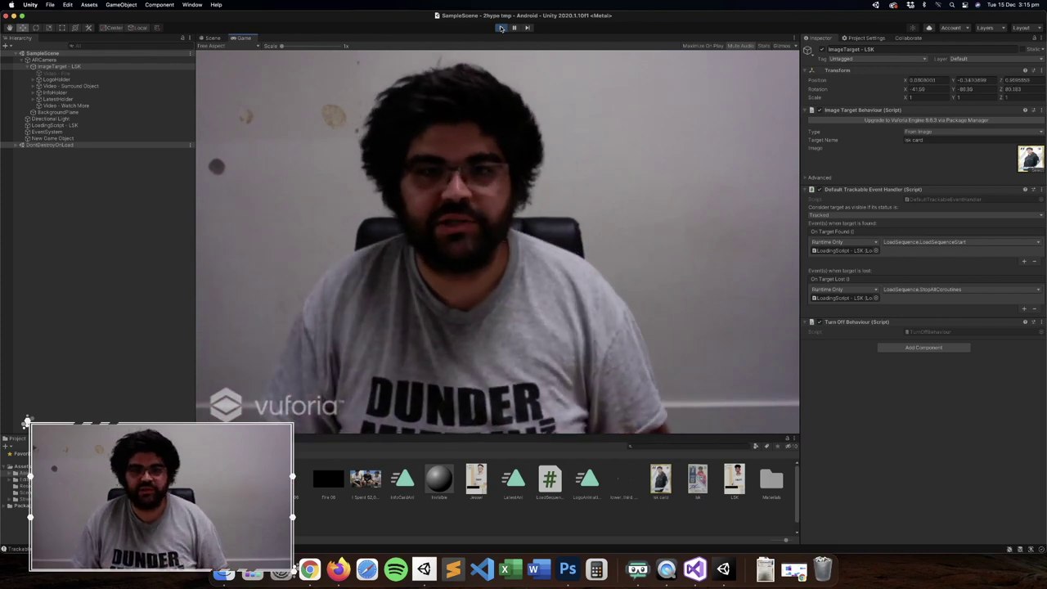
{"action": "left_click", "coordinate": [502, 28]}
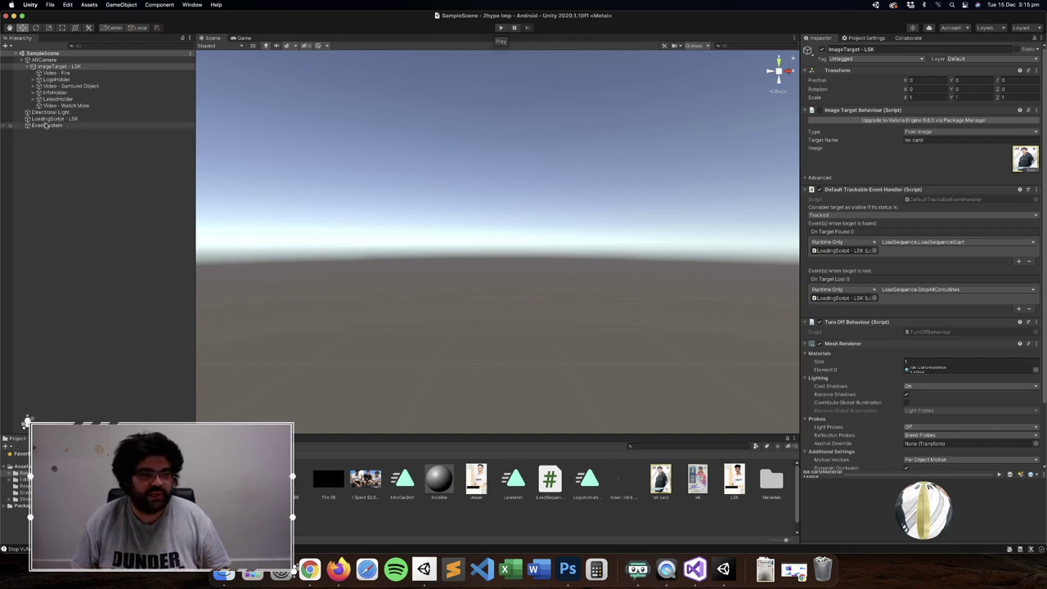
{"action": "left_click", "coordinate": [118, 155]}
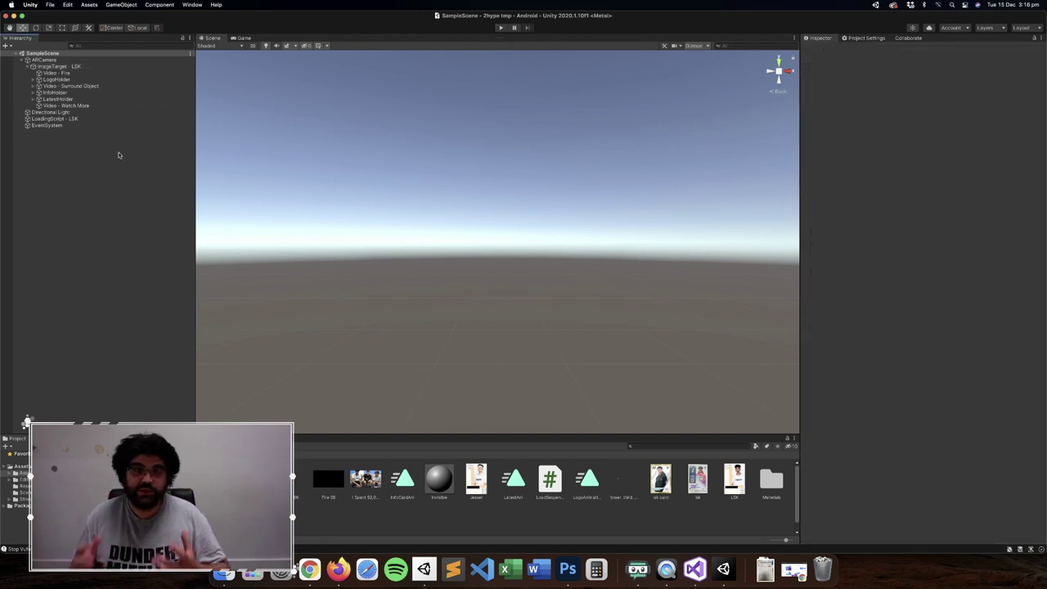
Inspect LogoHolder's Animation component and its child Image - 2Hype to review the holder structure.
{"action": "left_click", "coordinate": [56, 80]}
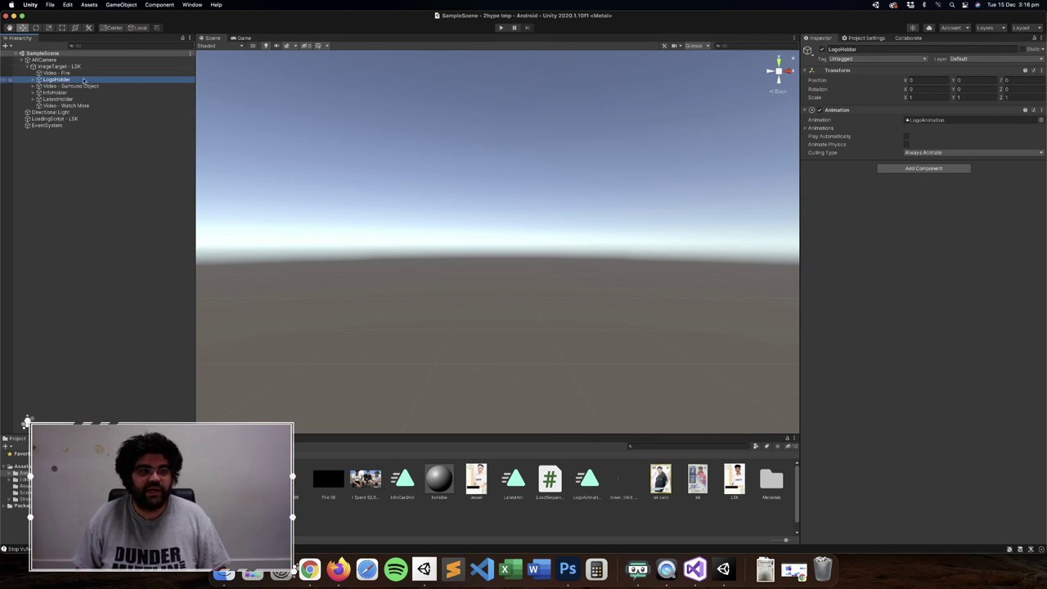
{"action": "key", "text": "Right"}
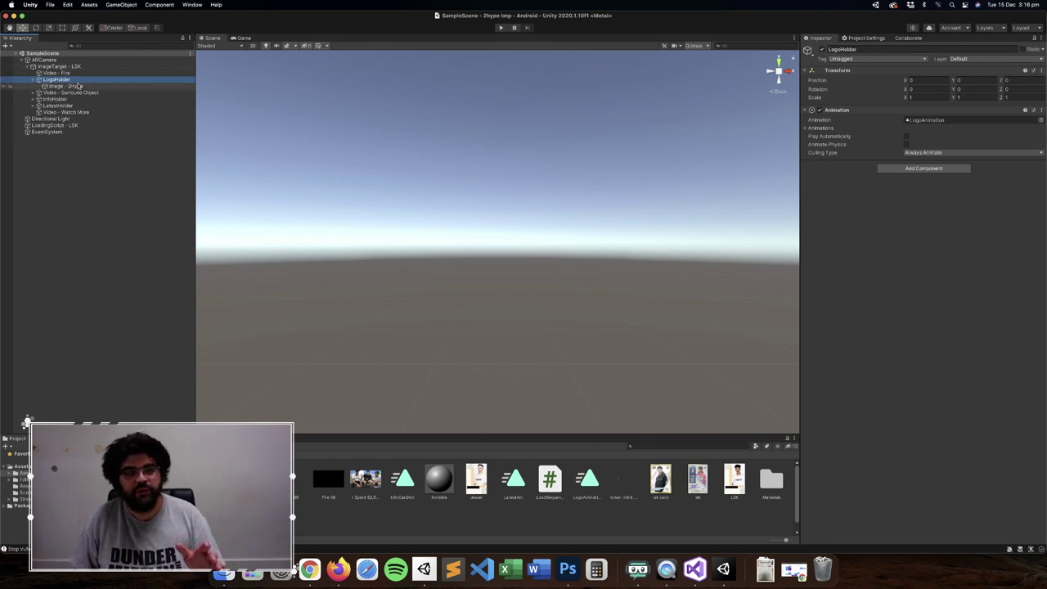
{"action": "left_click", "coordinate": [76, 86]}
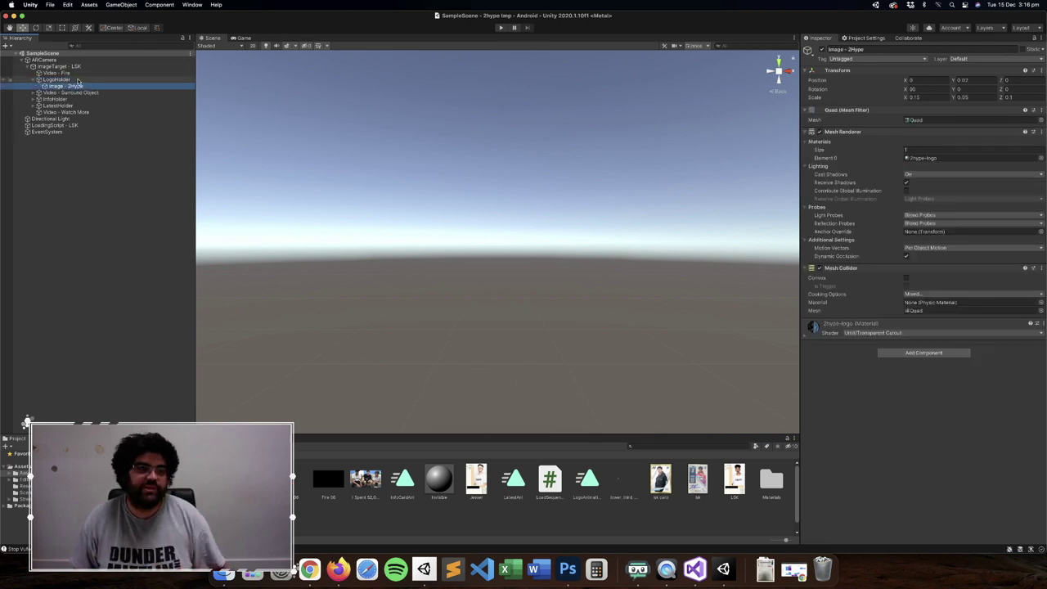
{"action": "left_click", "coordinate": [77, 80]}
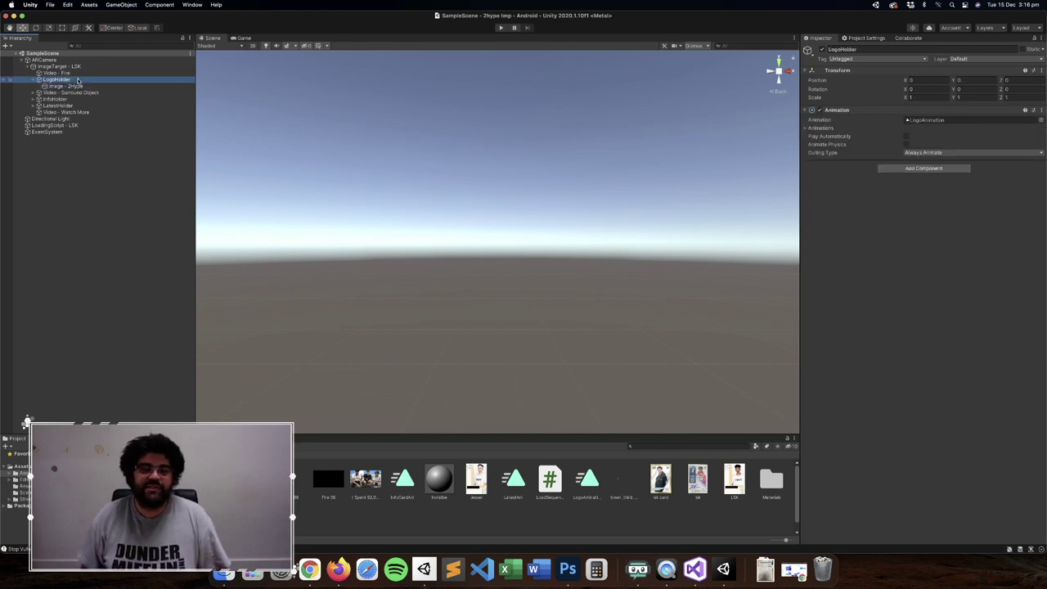
{"action": "key", "text": "Left"}
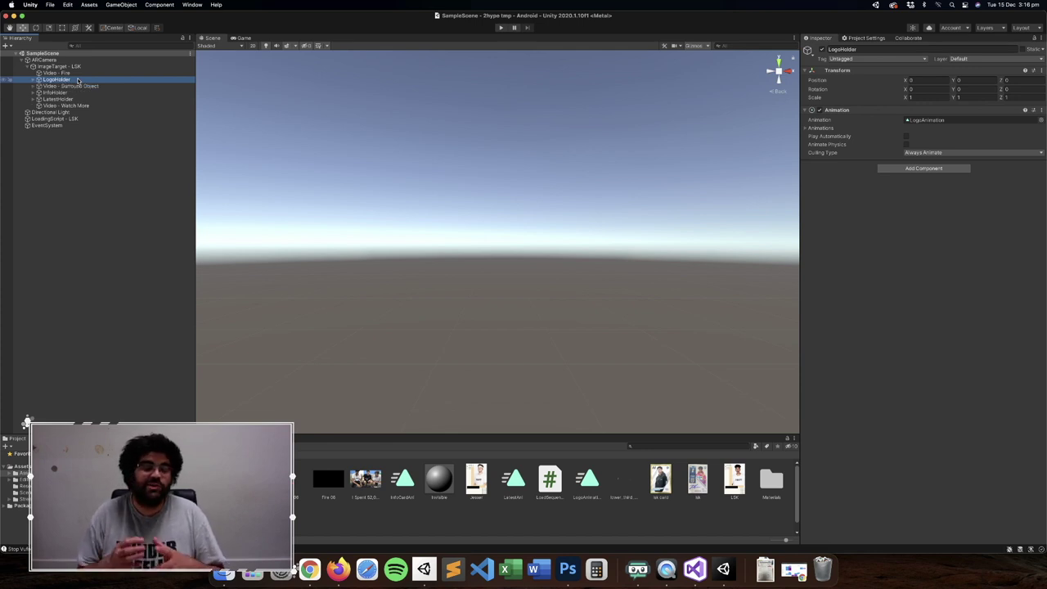
{"action": "key", "text": "Right"}
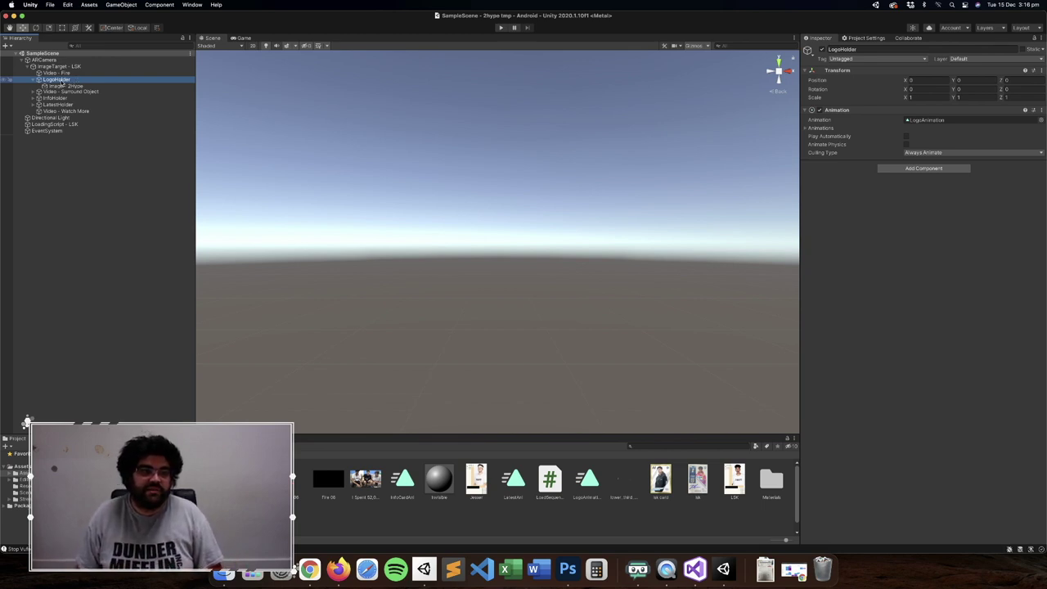
{"action": "left_click", "coordinate": [59, 81]}
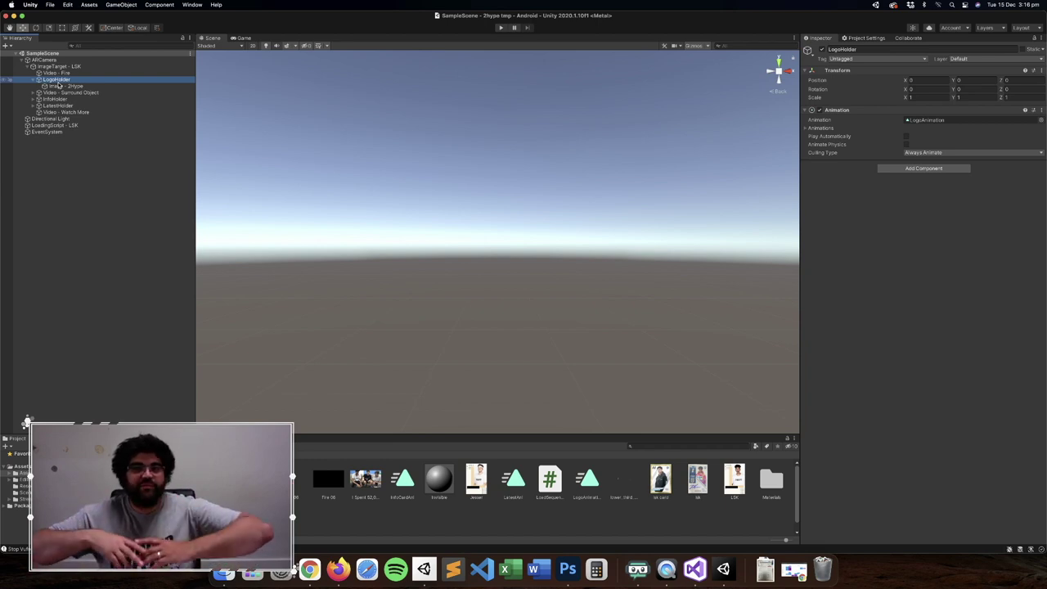
{"action": "key", "text": "Left"}
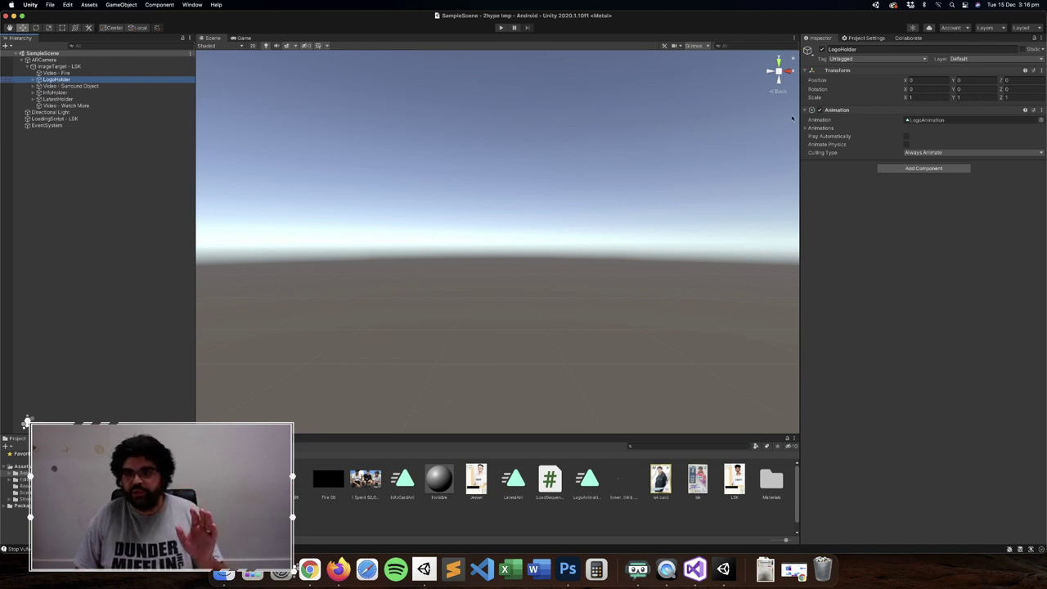
{"action": "left_click", "coordinate": [915, 168]}
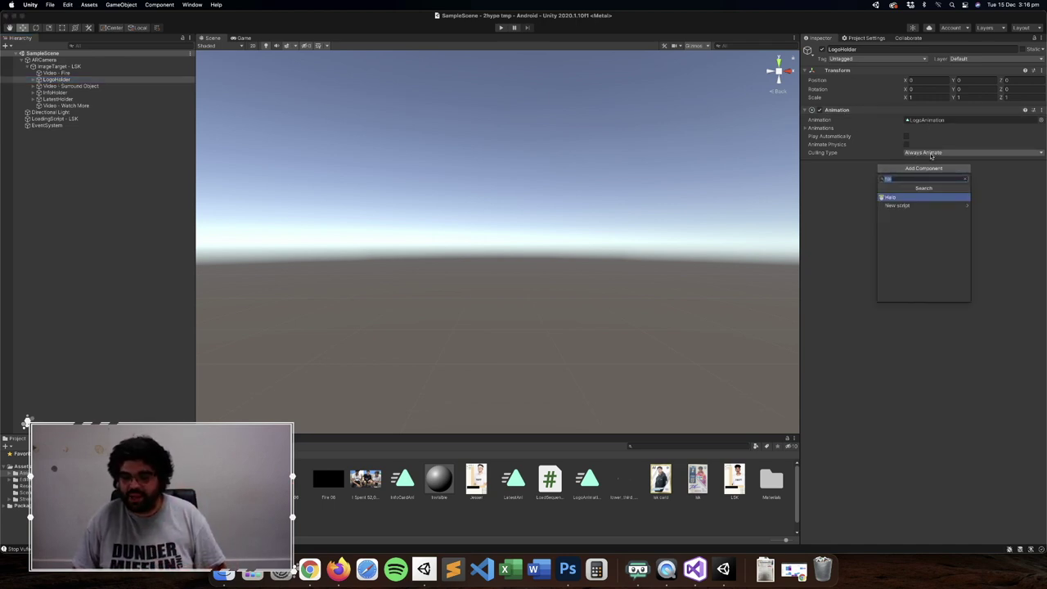
{"action": "left_click", "coordinate": [930, 169]}
{"action": "left_click", "coordinate": [930, 168]}
{"action": "left_click", "coordinate": [930, 169]}
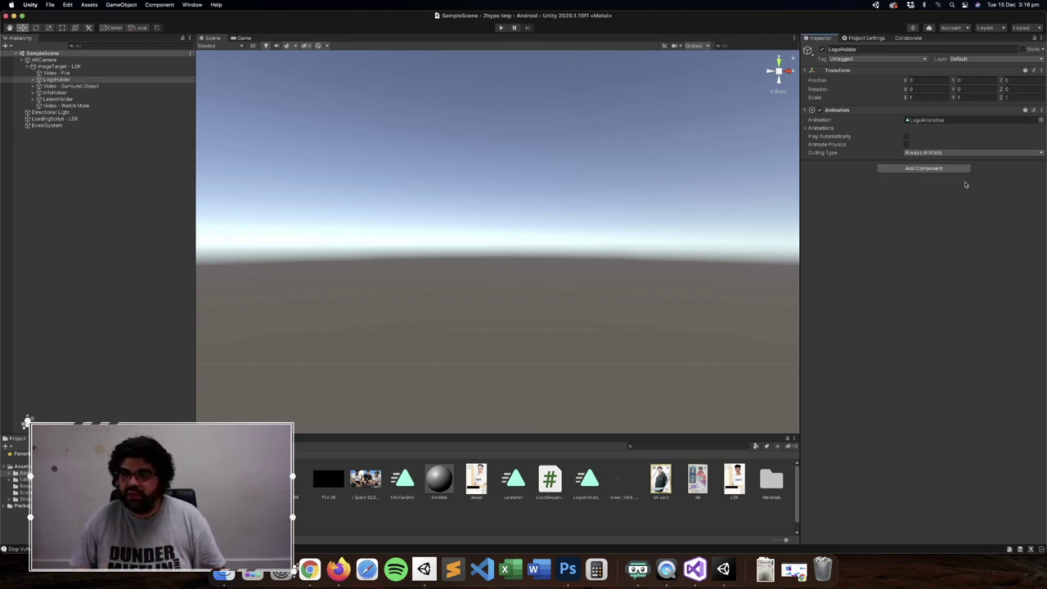
Open the LogoAnimation clip of LogoHolder for editing, select its Scale track and turn on keyframe recording.
{"action": "double_click", "coordinate": [914, 121]}
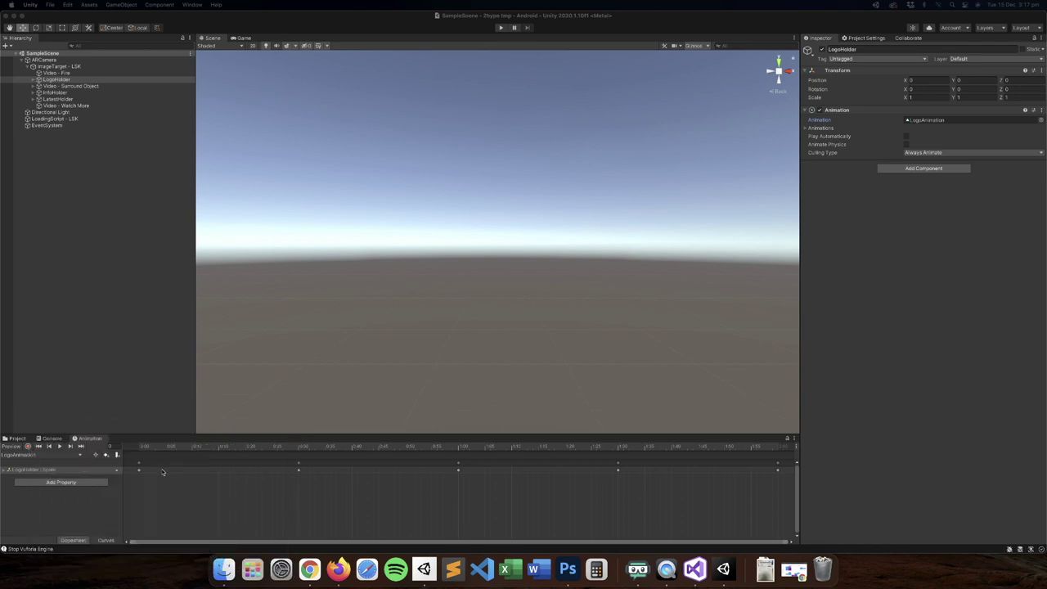
{"action": "left_click", "coordinate": [12, 470]}
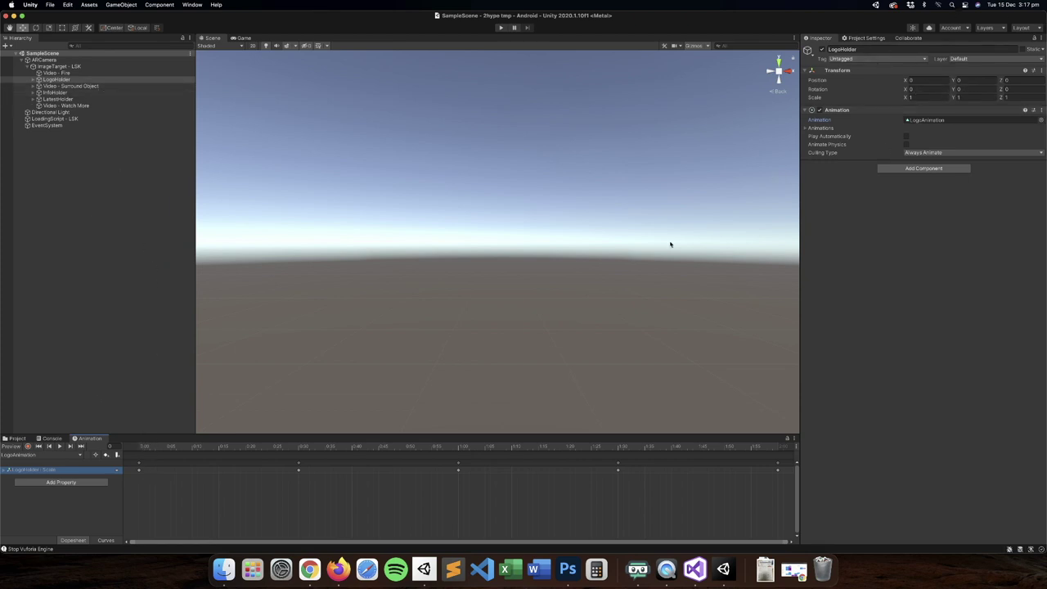
{"action": "mouse_move", "coordinate": [147, 448]}
{"action": "left_mouse_down"}
{"action": "mouse_move", "coordinate": [647, 459]}
{"action": "mouse_move", "coordinate": [145, 446]}
{"action": "left_mouse_up"}
{"action": "left_click", "coordinate": [28, 447]}
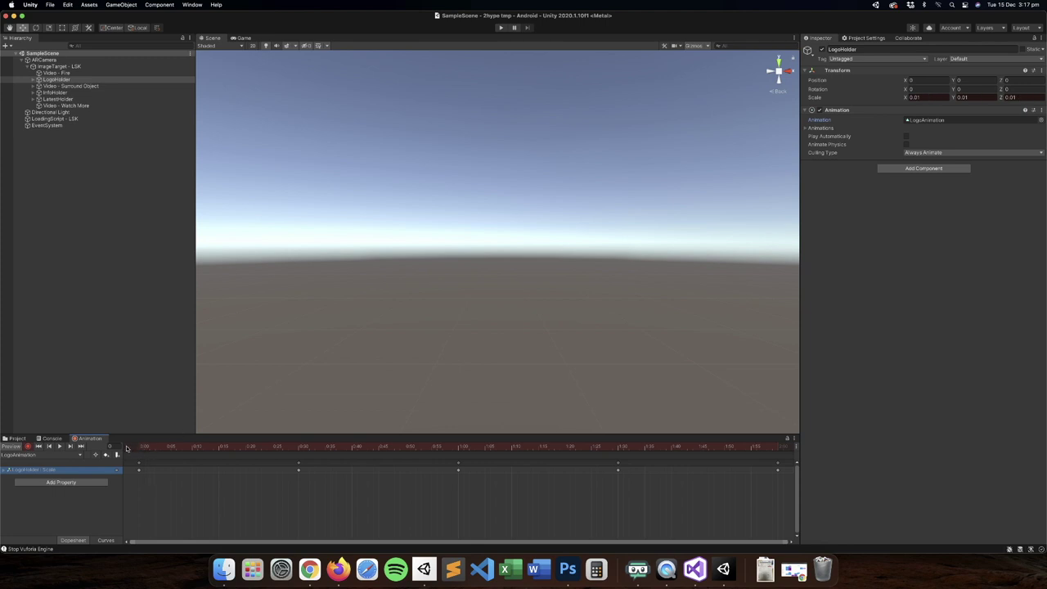
Record a scale keyframe of 0.3 in X, Y and Z at frame 15 of LogoAnimation, and return the playhead to frame 0.
{"action": "left_click_drag", "start_coordinate": [150, 448], "coordinate": [220, 449]}
{"action": "left_click", "coordinate": [930, 98]}
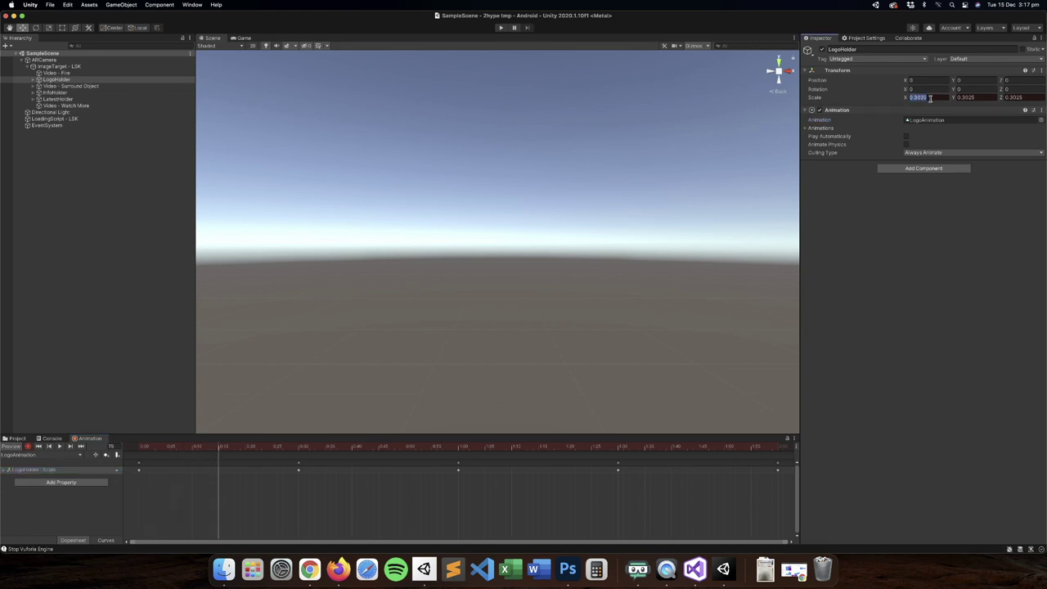
{"action": "left_click", "coordinate": [930, 98]}
{"action": "key", "text": "BackSpace"}
{"action": "key", "text": "BackSpace"}
{"action": "key", "text": "Tab"}
{"action": "key", "text": "Right"}
{"action": "key", "text": "BackSpace"}
{"action": "key", "text": "BackSpace"}
{"action": "key", "text": "BackSpace"}
{"action": "key", "text": "Tab"}
{"action": "key", "text": "Right"}
{"action": "key", "text": "BackSpace"}
{"action": "key", "text": "BackSpace"}
{"action": "left_click", "coordinate": [219, 448]}
{"action": "left_click_drag", "start_coordinate": [219, 448], "coordinate": [141, 452]}
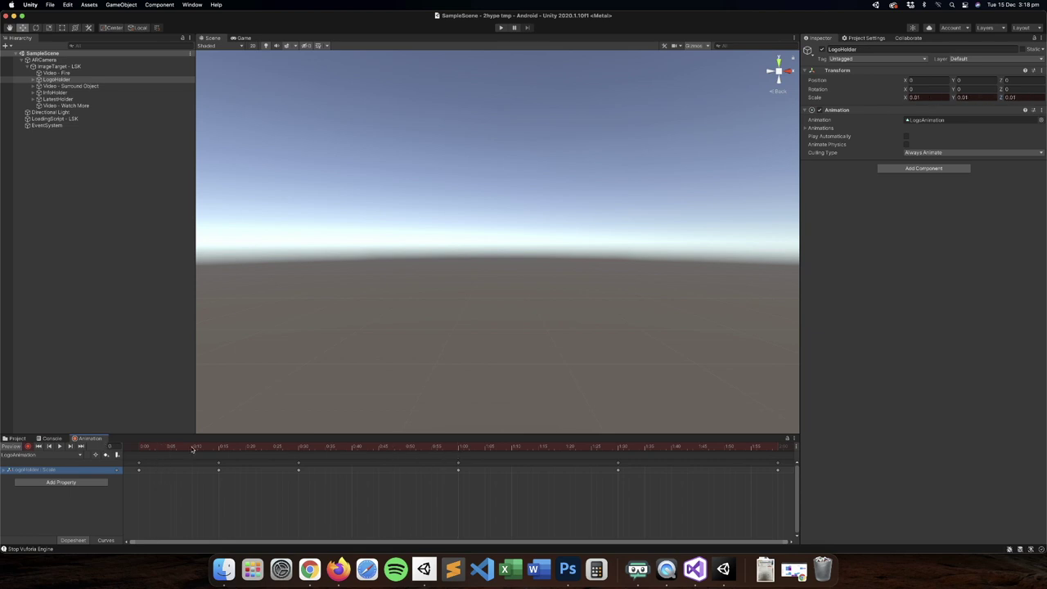